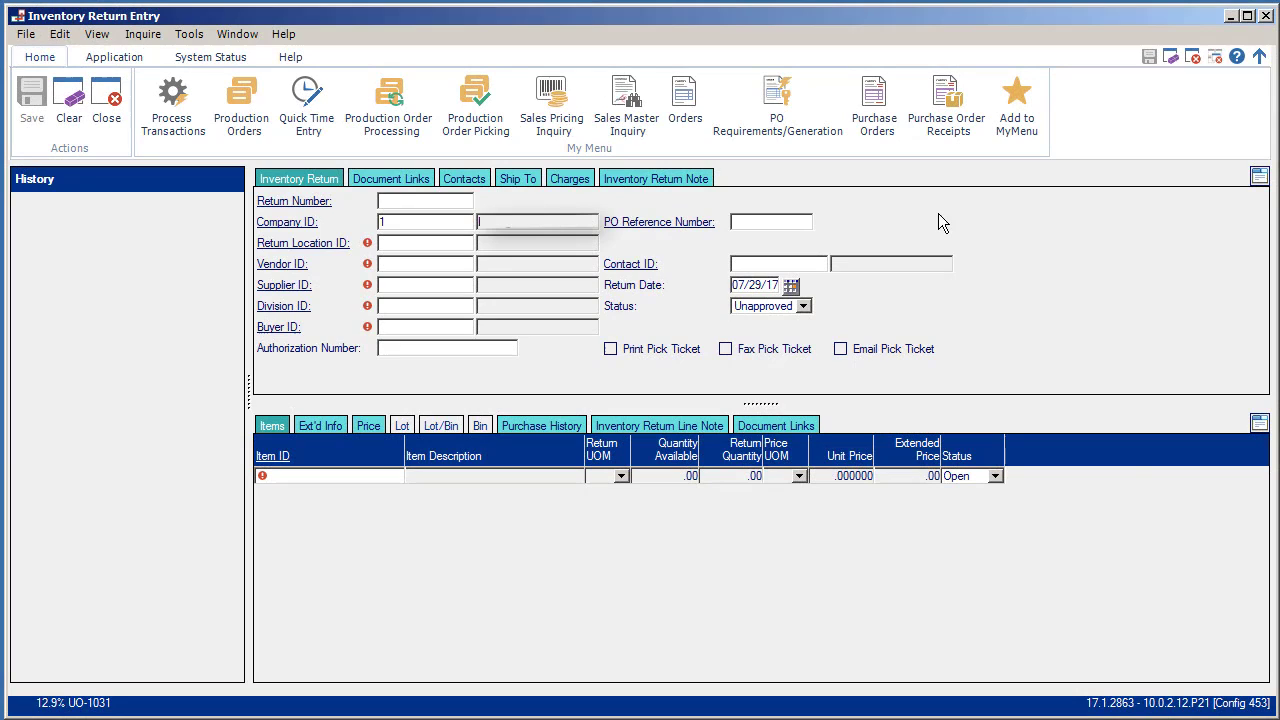
# Open the DynaChange Screen Designer on the Inventory Return Entry form.
pyautogui.rightClick(974, 228)
pyautogui.moveTo(1040, 274)
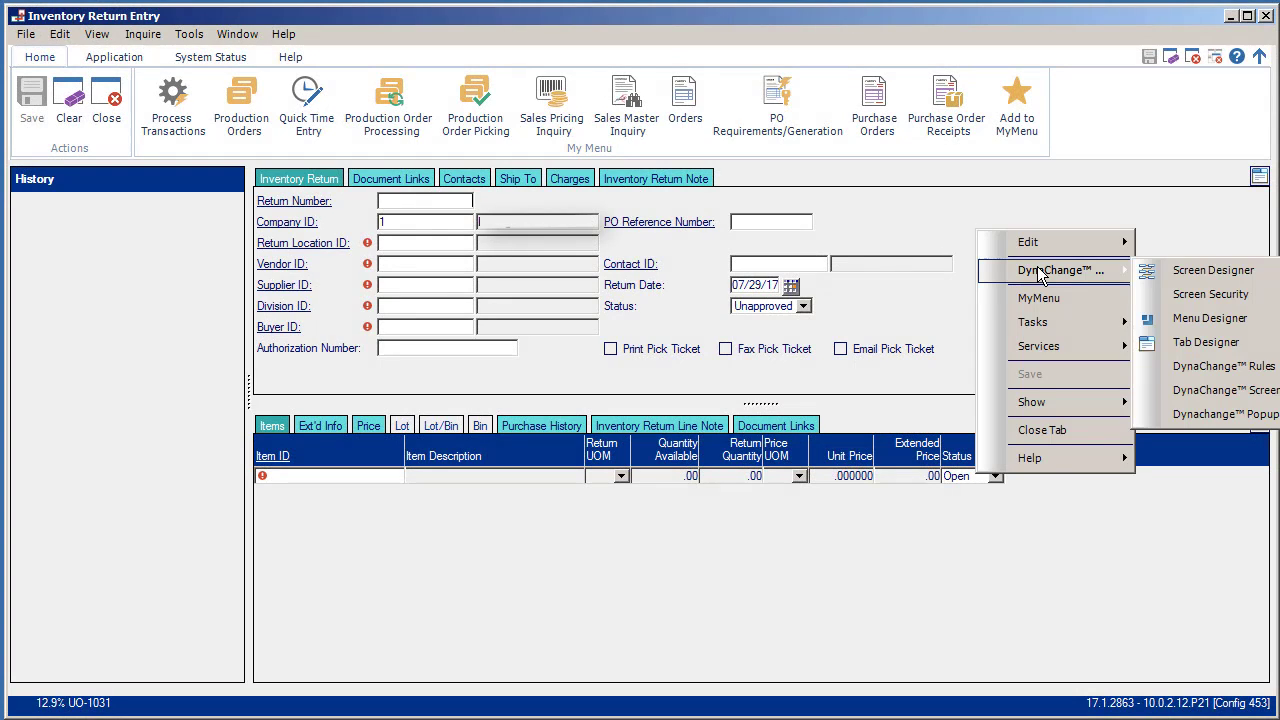
pyautogui.click(1180, 272)
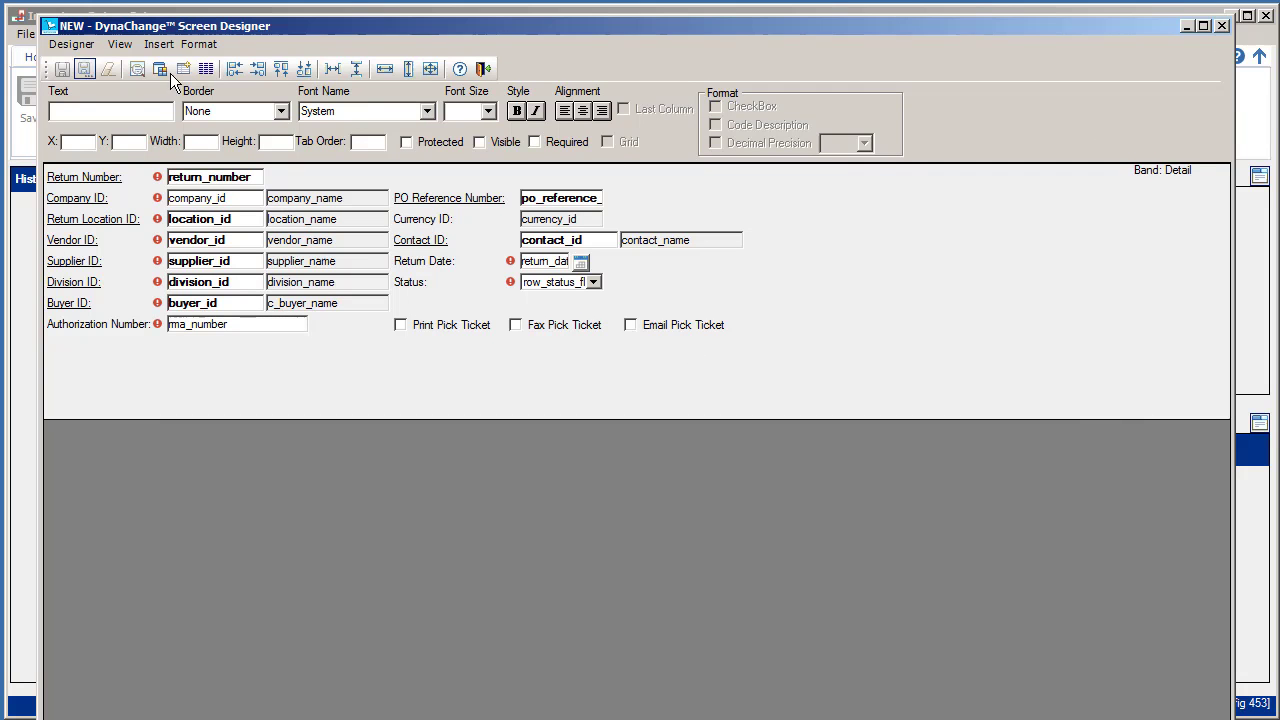
# From the Field Chooser, start a new field of type New Screen Only Column.
pyautogui.rightClick(825, 269)
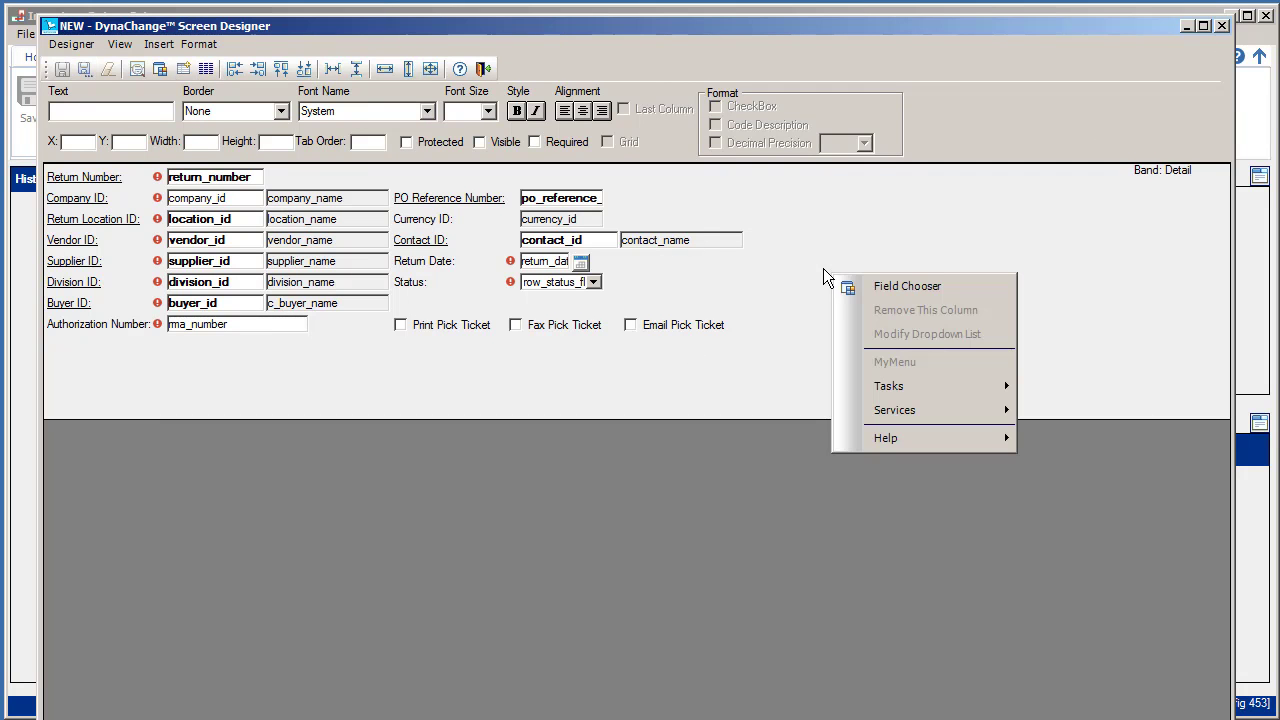
pyautogui.click(878, 287)
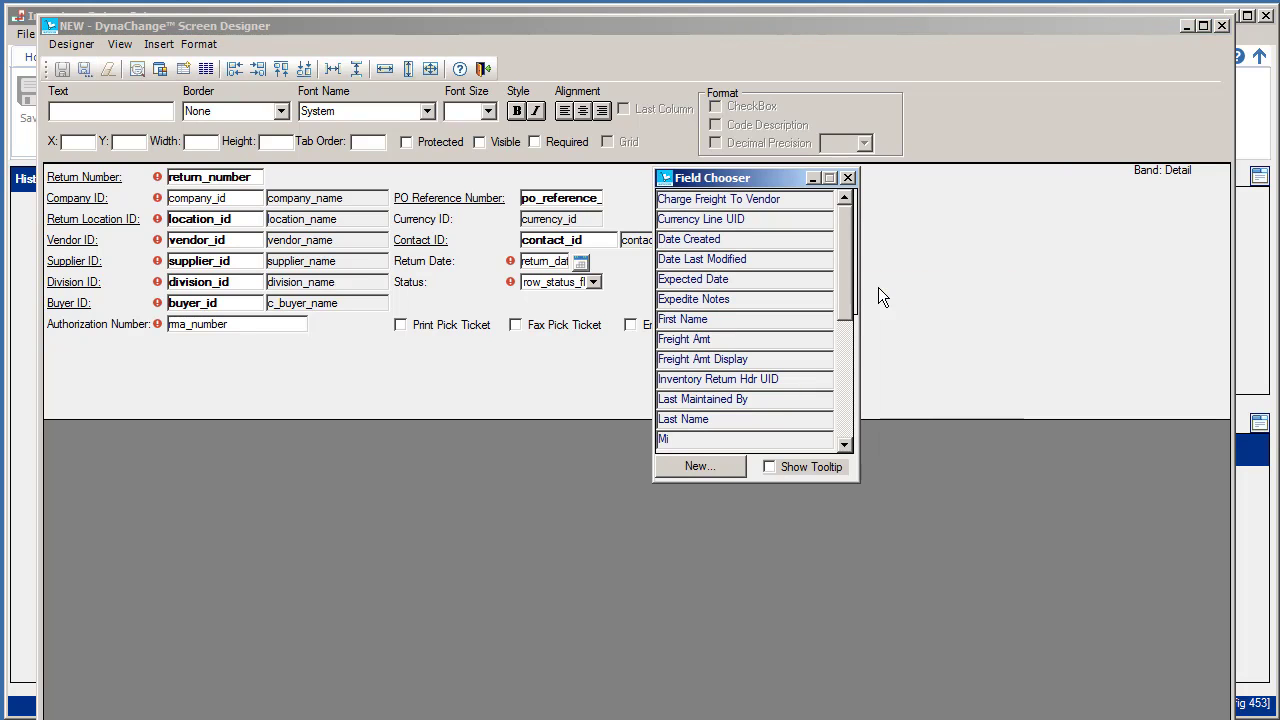
pyautogui.click(720, 466)
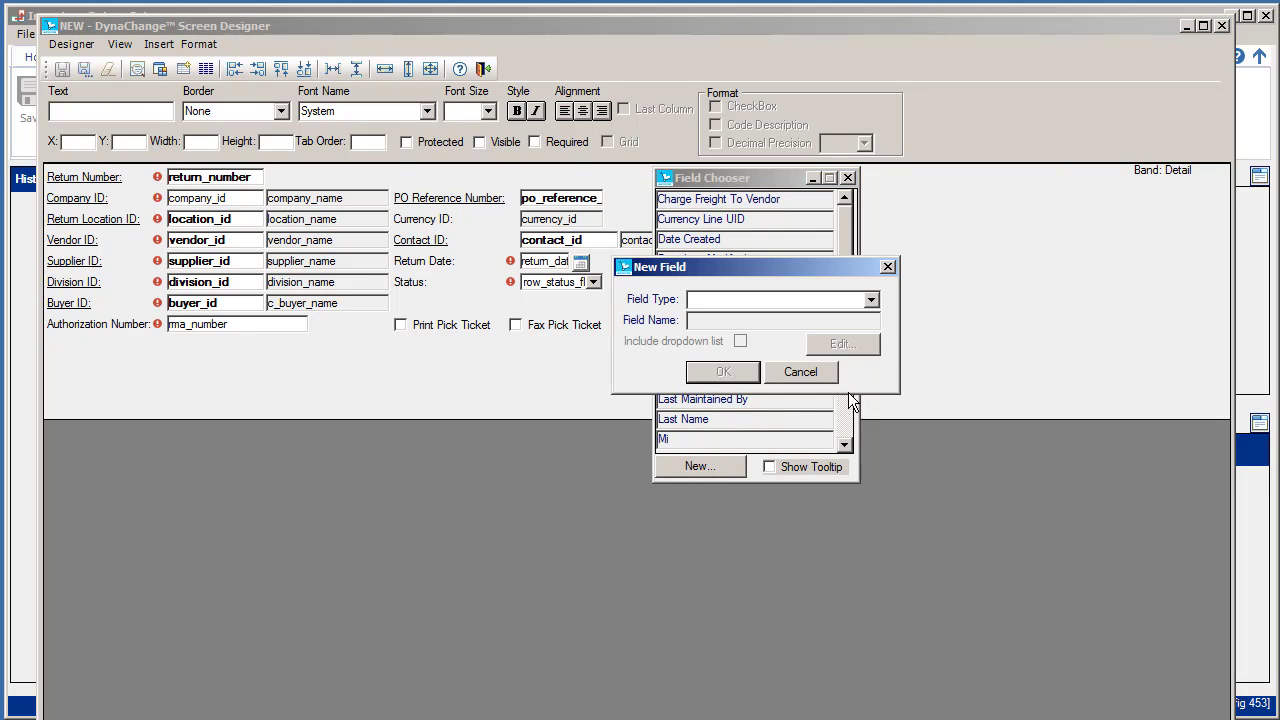
pyautogui.click(871, 301)
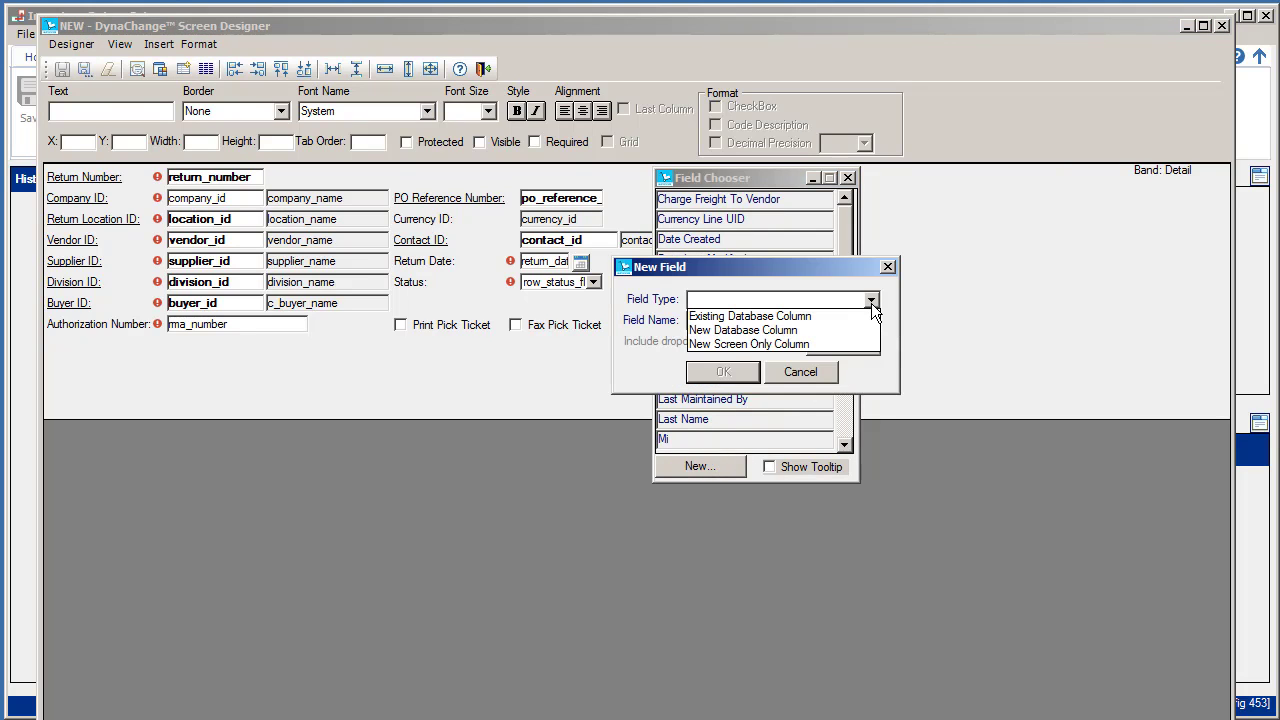
pyautogui.click(778, 344)
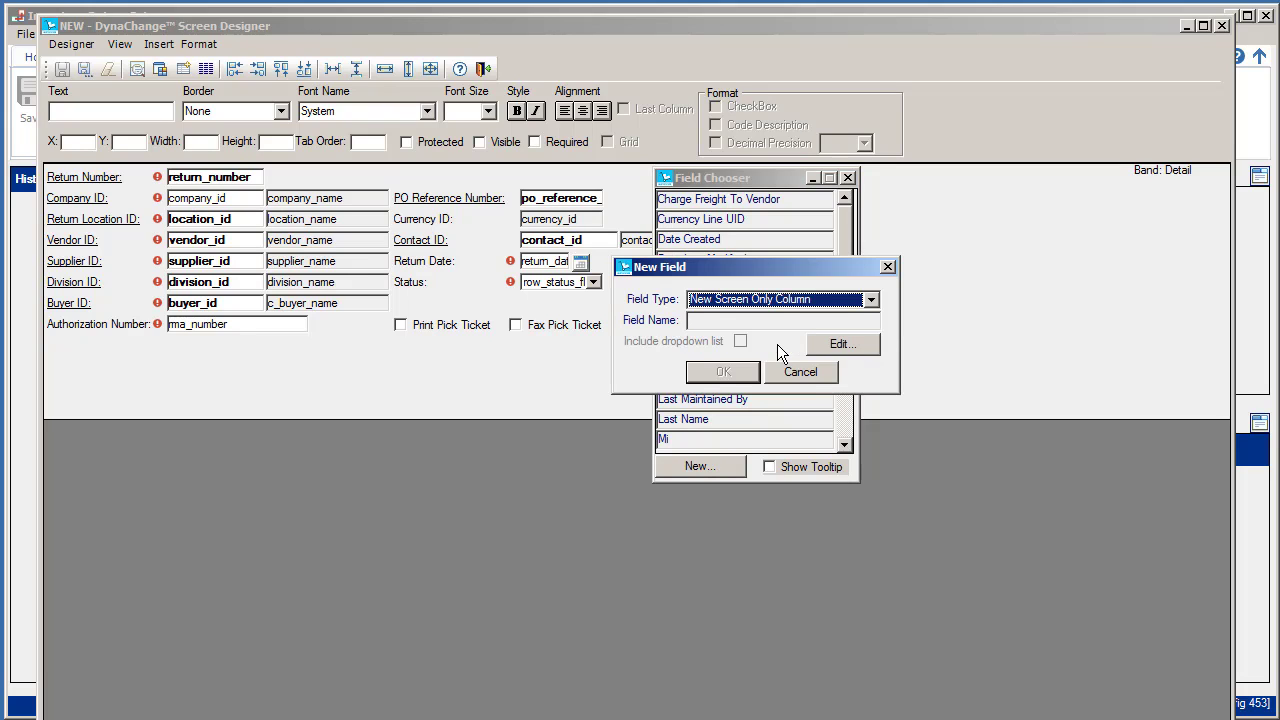
# Define screen-only column test_column as Alphanumeric with max length 1 and add it.
pyautogui.click(858, 345)
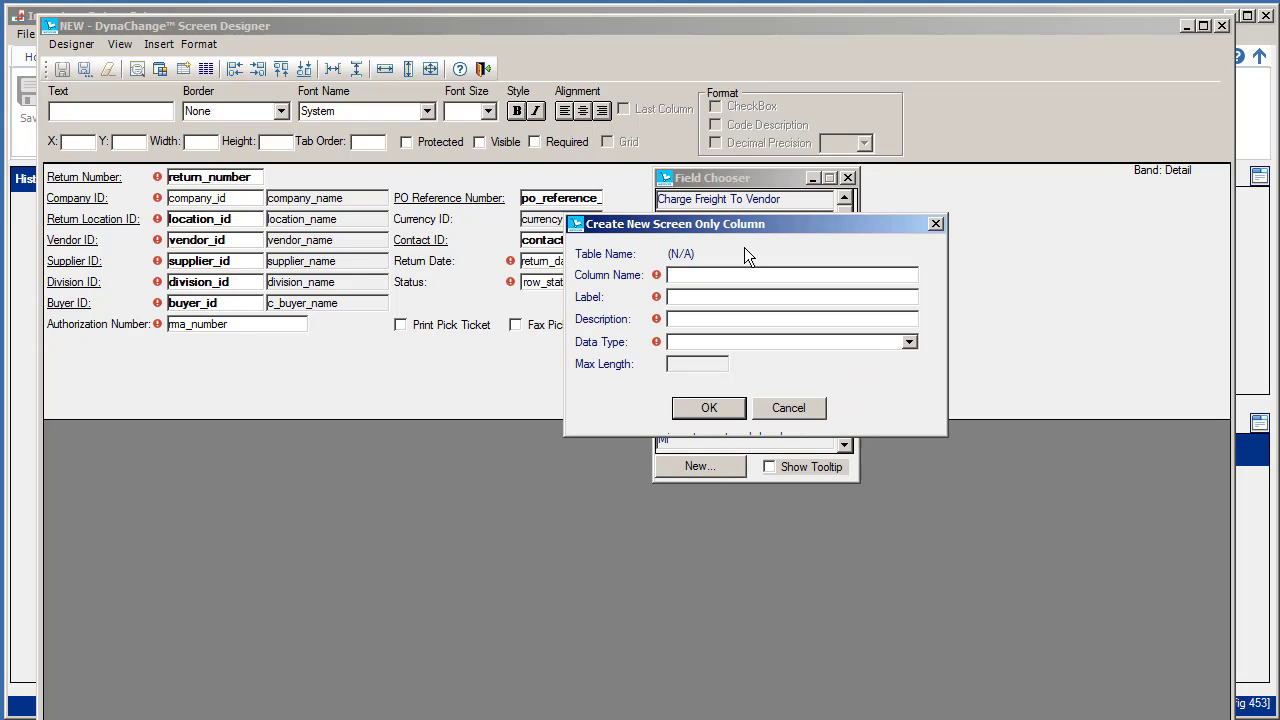
pyautogui.write('test_column')
pyautogui.press('Tab')
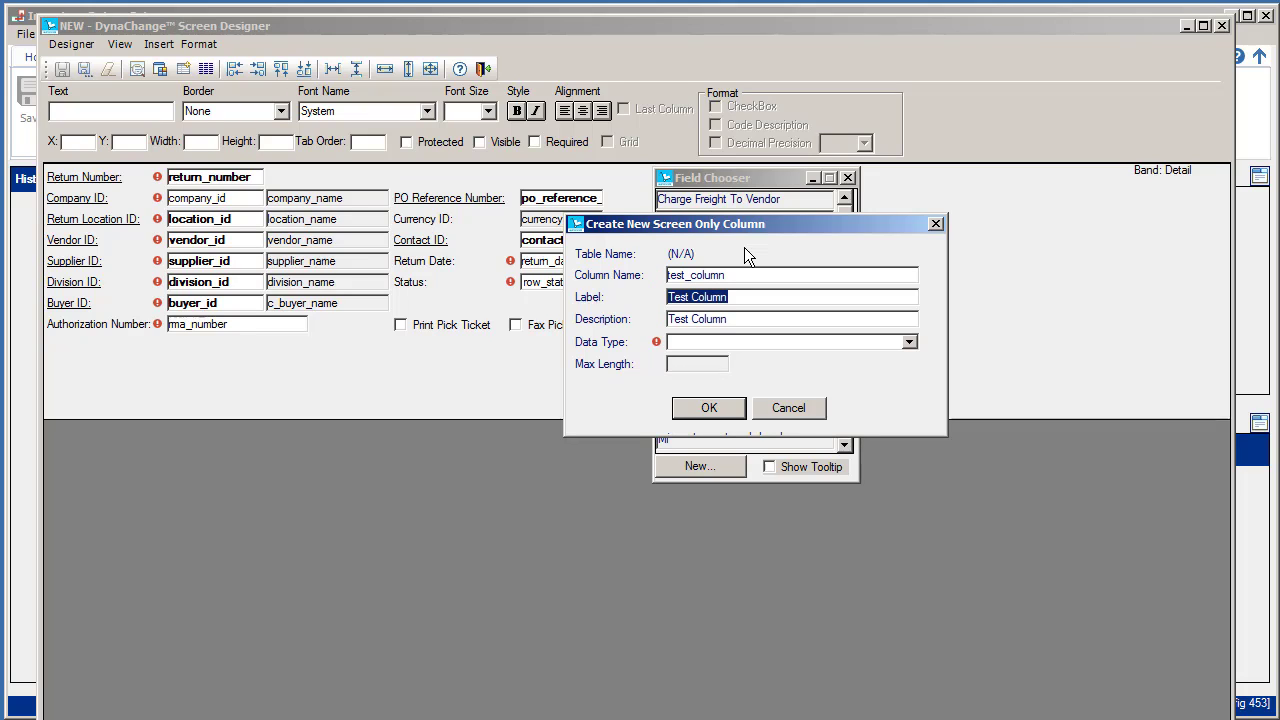
pyautogui.click(765, 344)
pyautogui.click(718, 358)
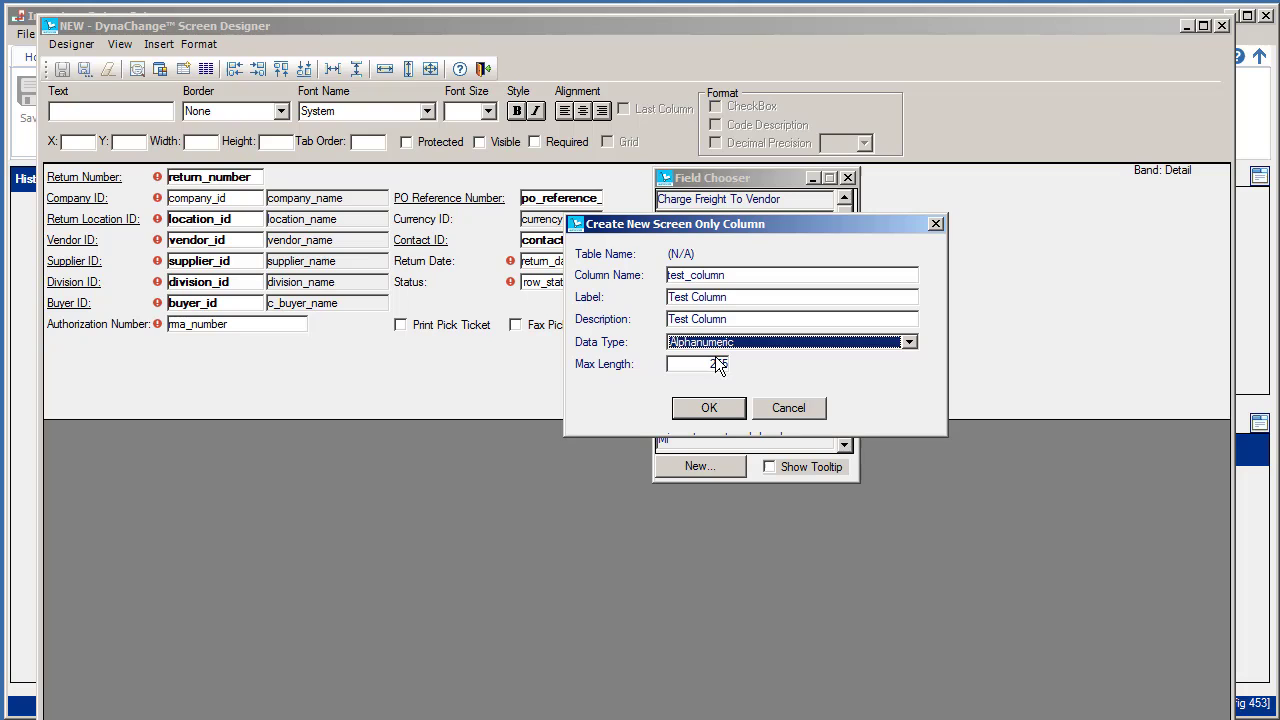
pyautogui.press('Tab')
pyautogui.write('1')
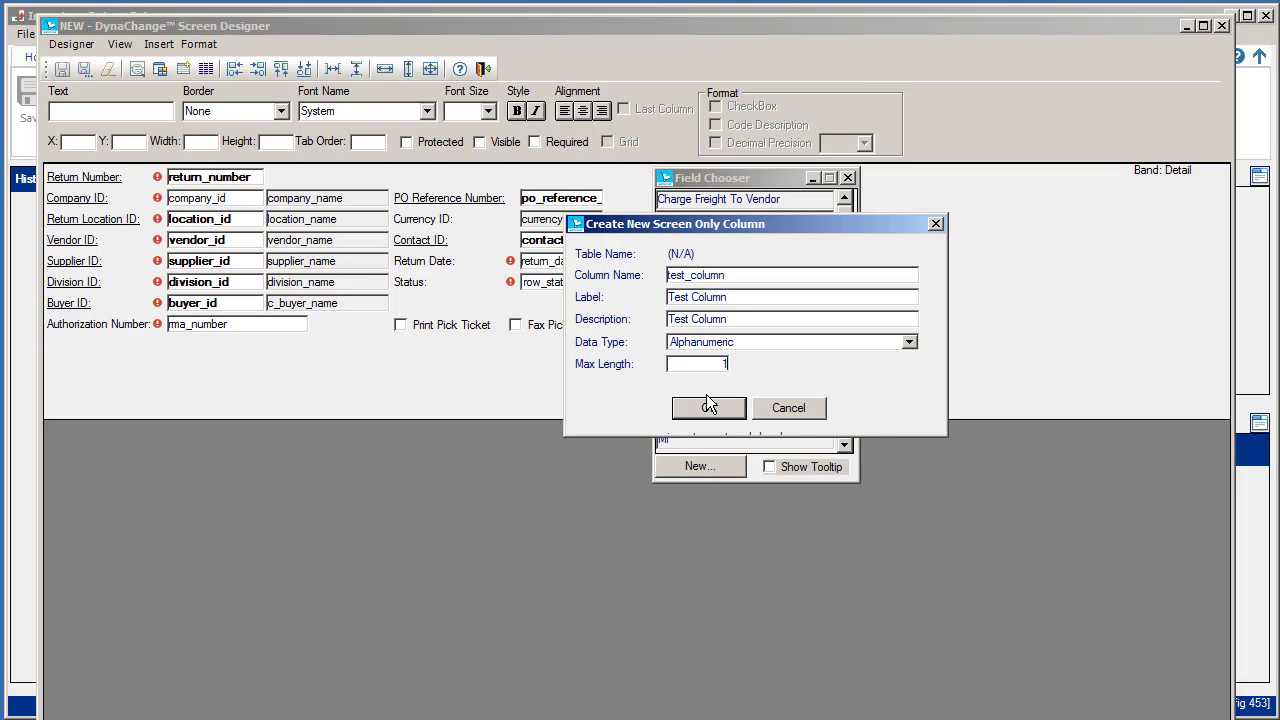
pyautogui.click(709, 406)
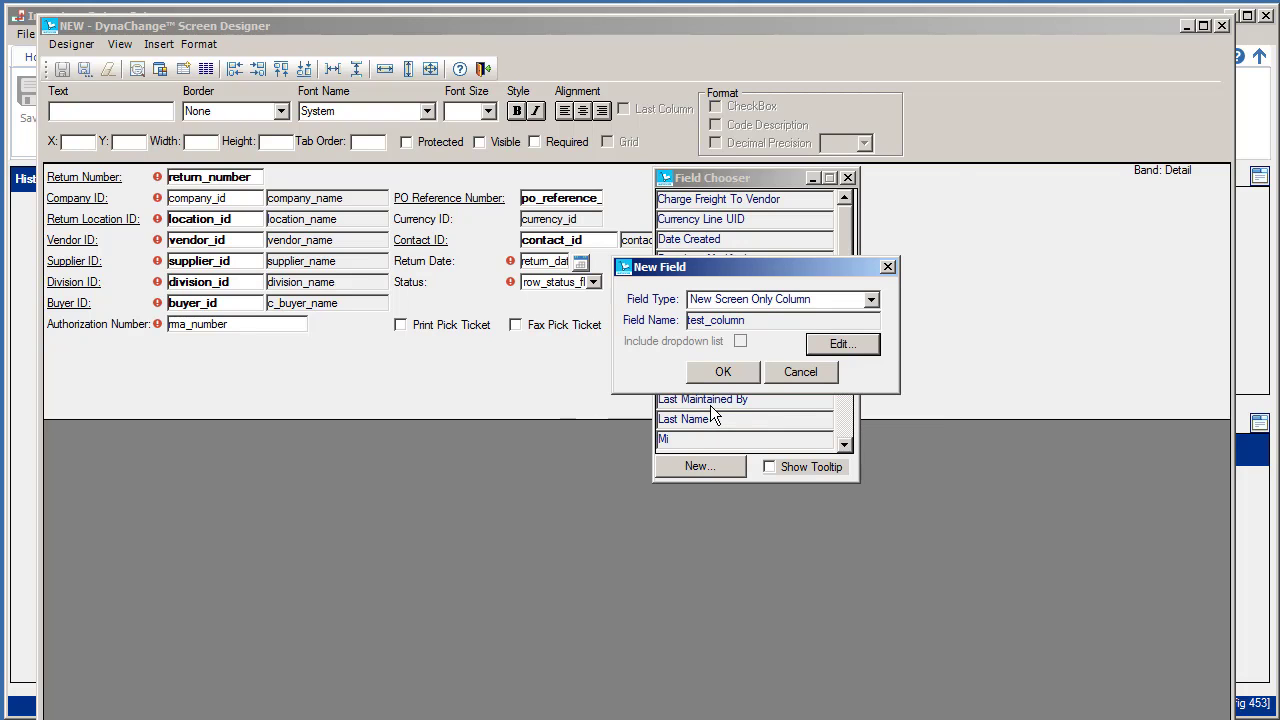
pyautogui.click(735, 373)
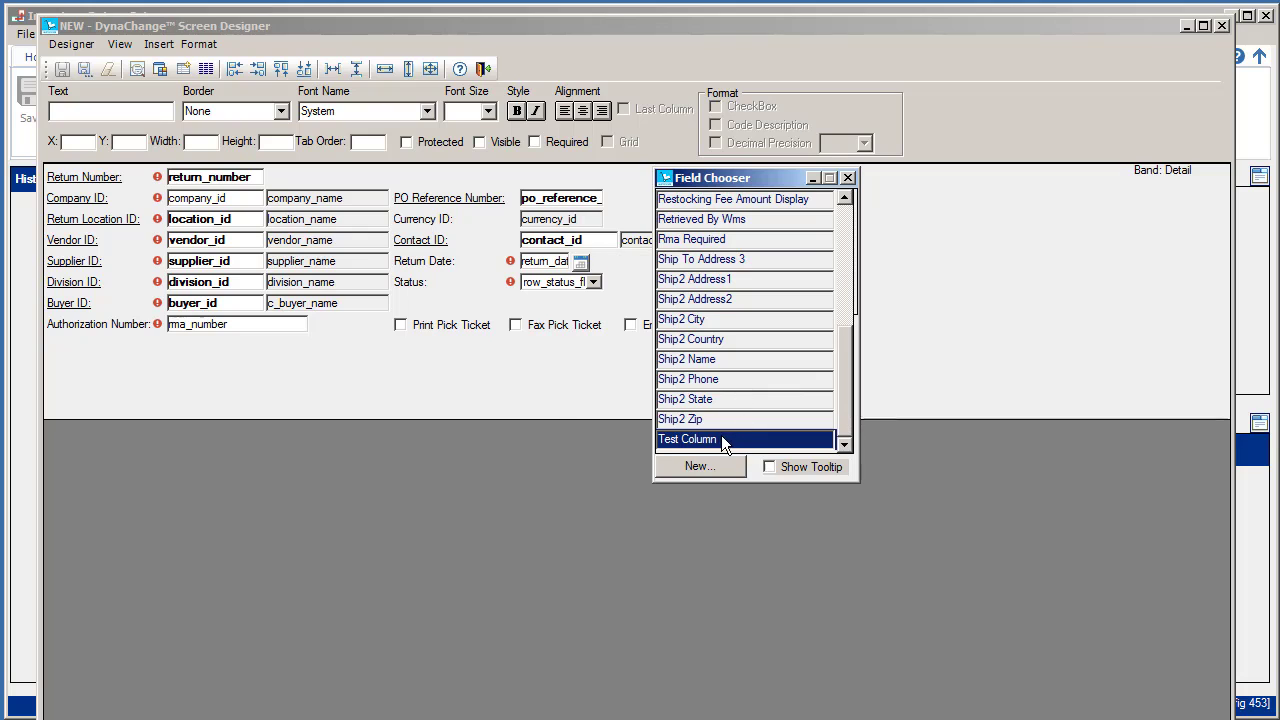
# Place Test Column below the pick ticket options and begin saving the layout.
pyautogui.moveTo(721, 435); pyautogui.dragTo(481, 357)
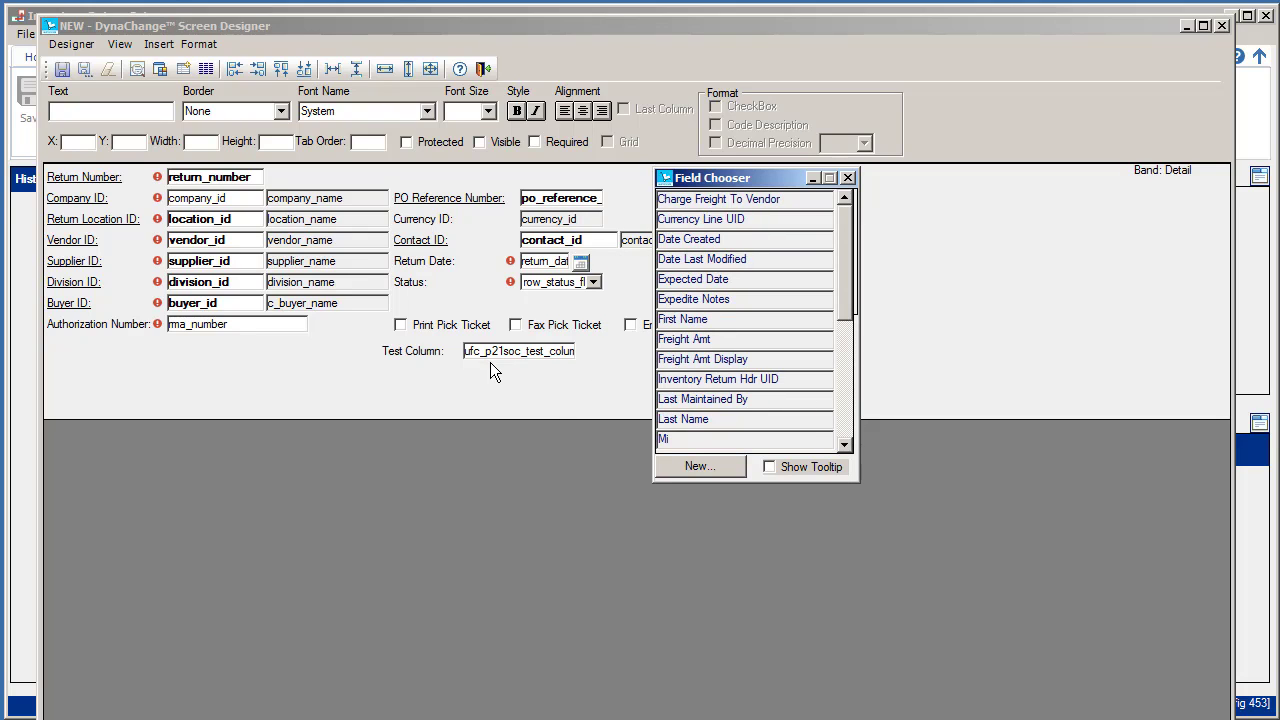
pyautogui.click(848, 178)
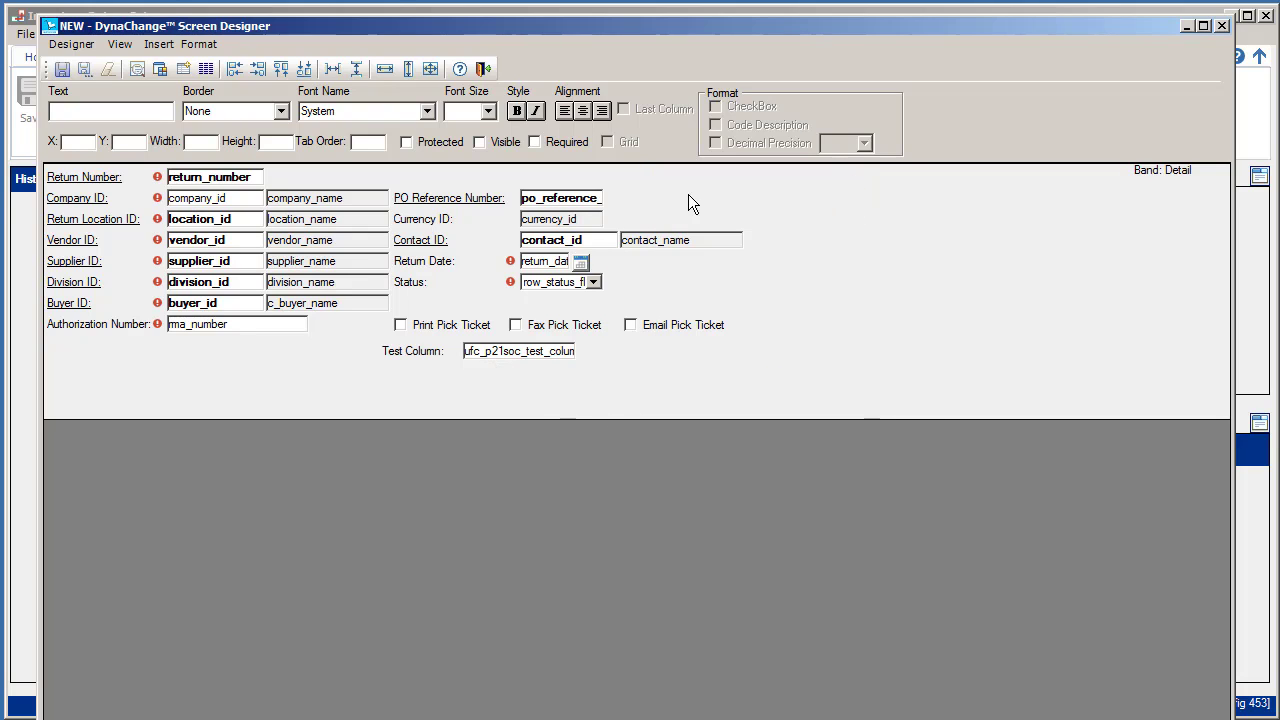
pyautogui.click(62, 68)
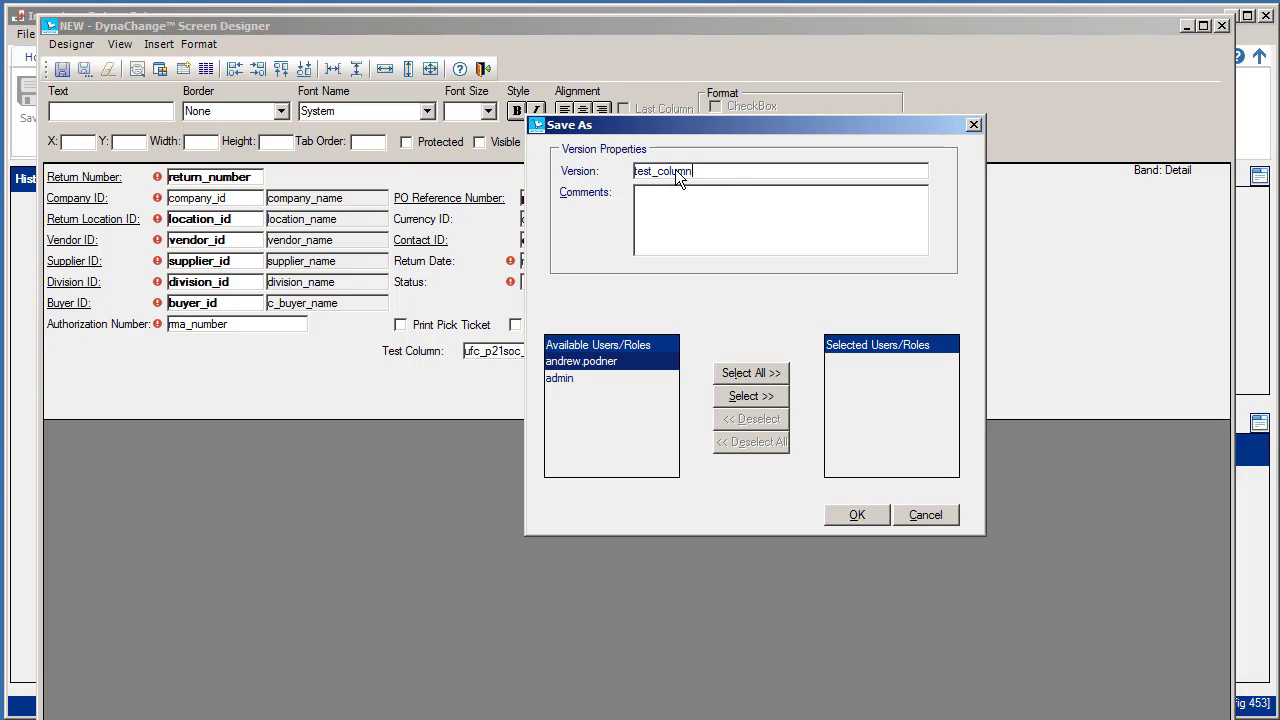
# Save layout version test_column for one user with comment 'test', and acknowledge success.
pyautogui.click(750, 397)
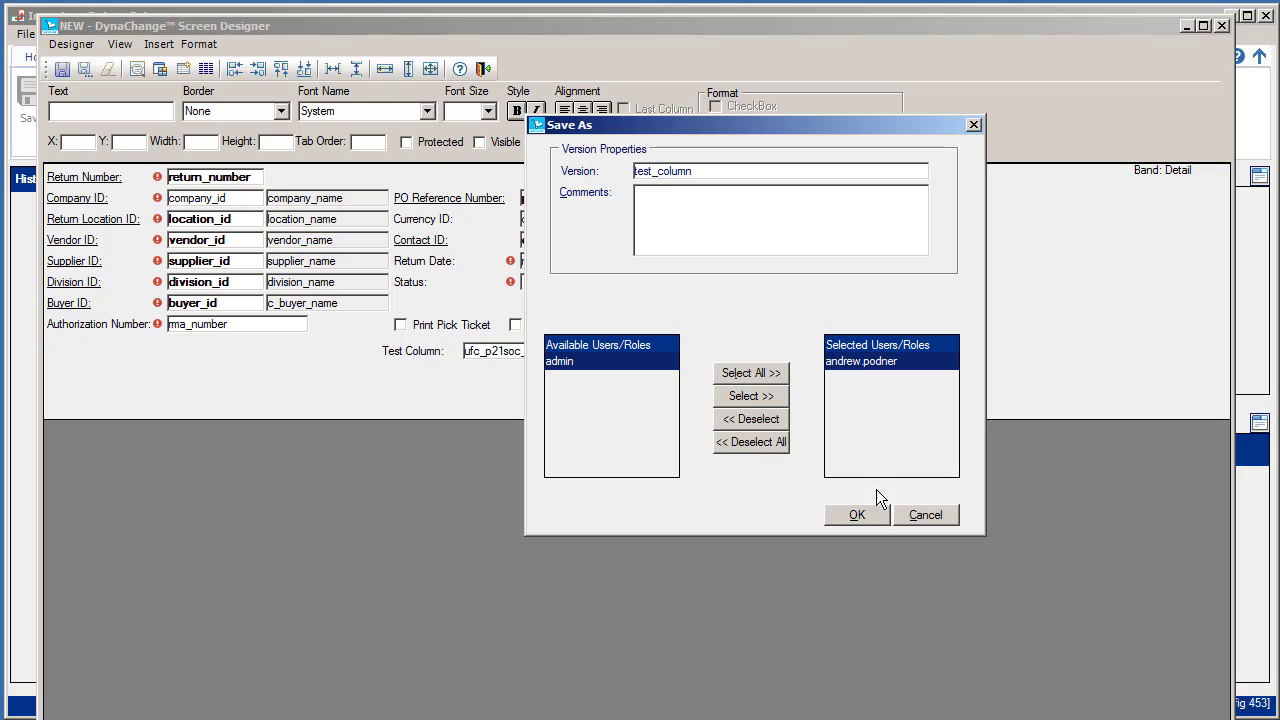
pyautogui.click(695, 214)
pyautogui.write('test')
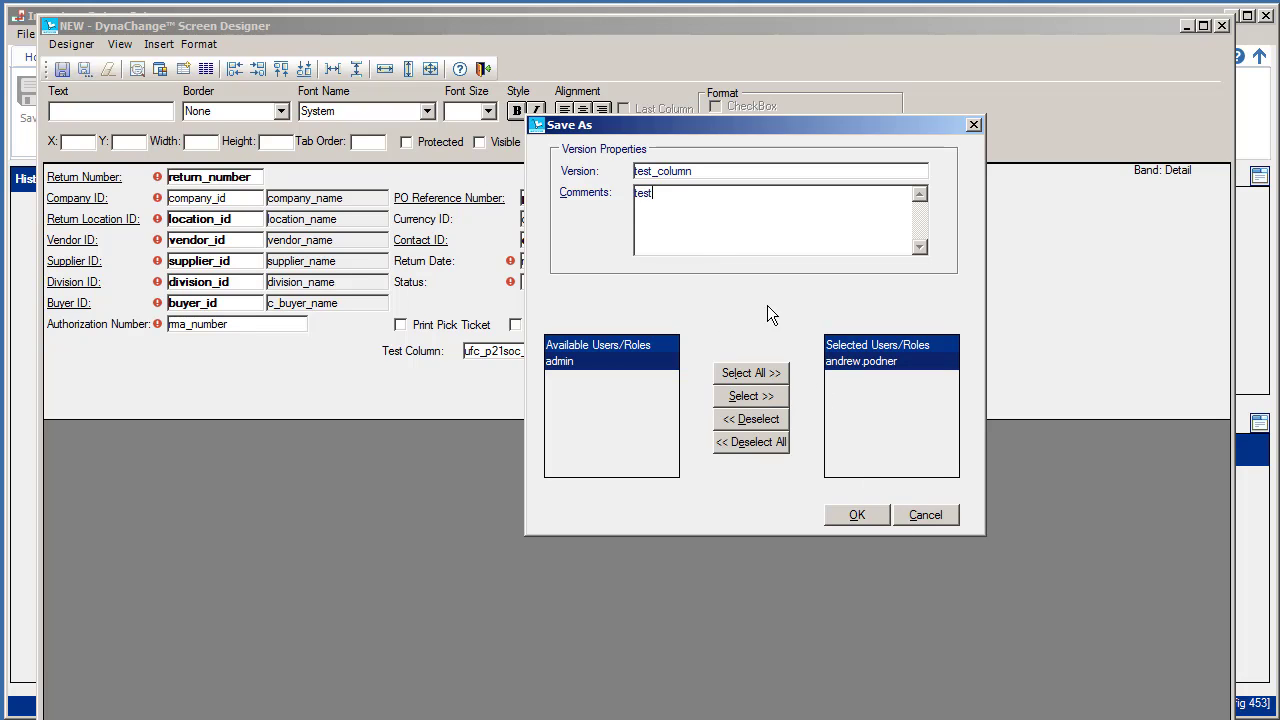
pyautogui.click(862, 518)
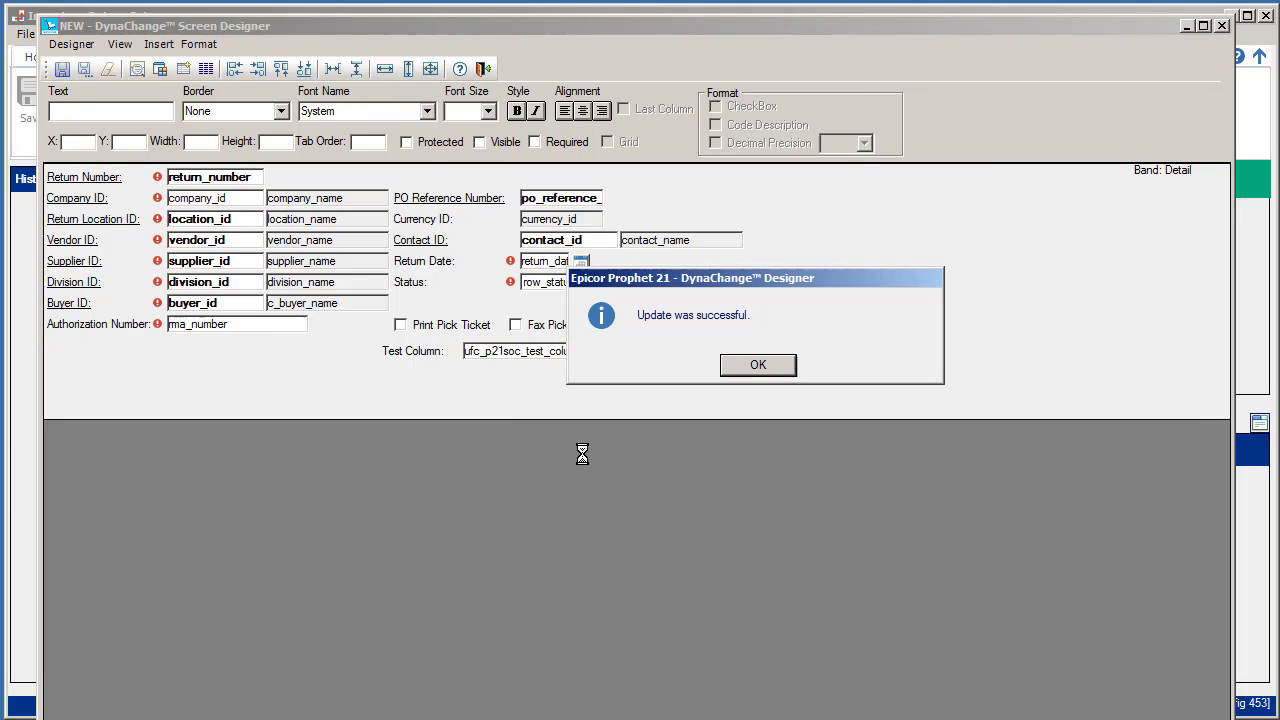
pyautogui.click(764, 360)
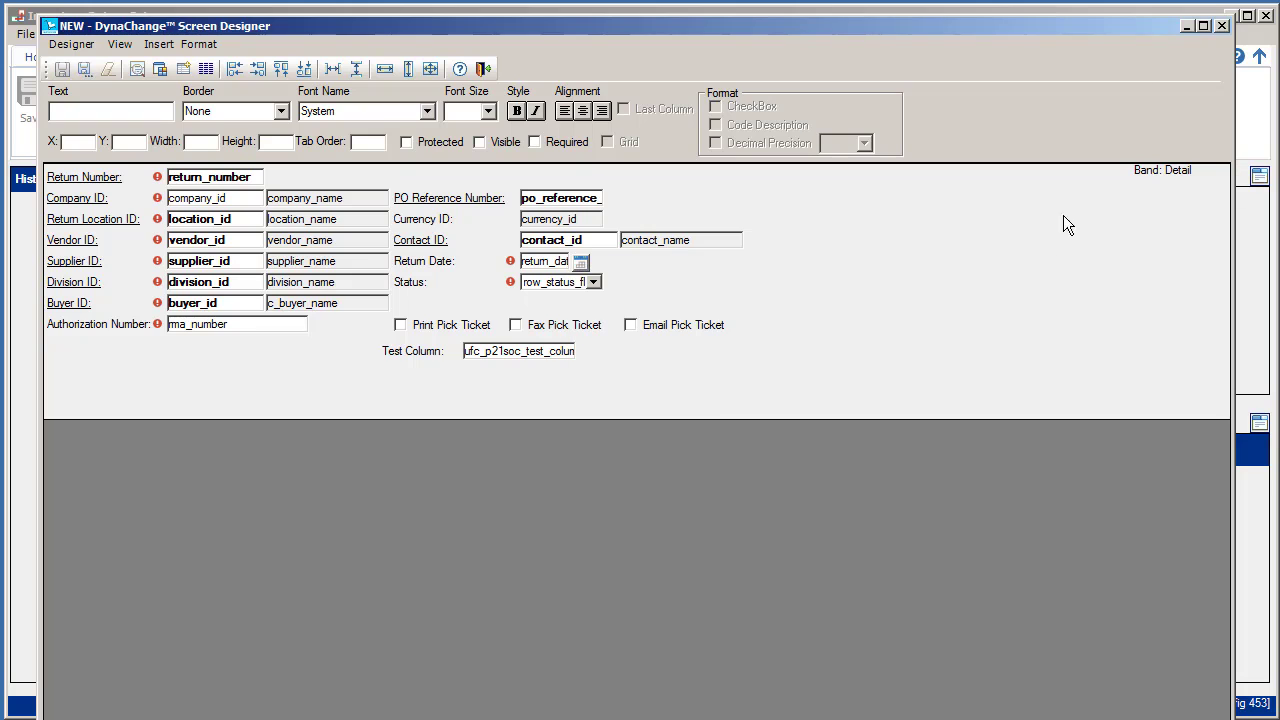
# Close the Screen Designer to see Test Column on Inventory Return Entry.
pyautogui.click(1222, 26)
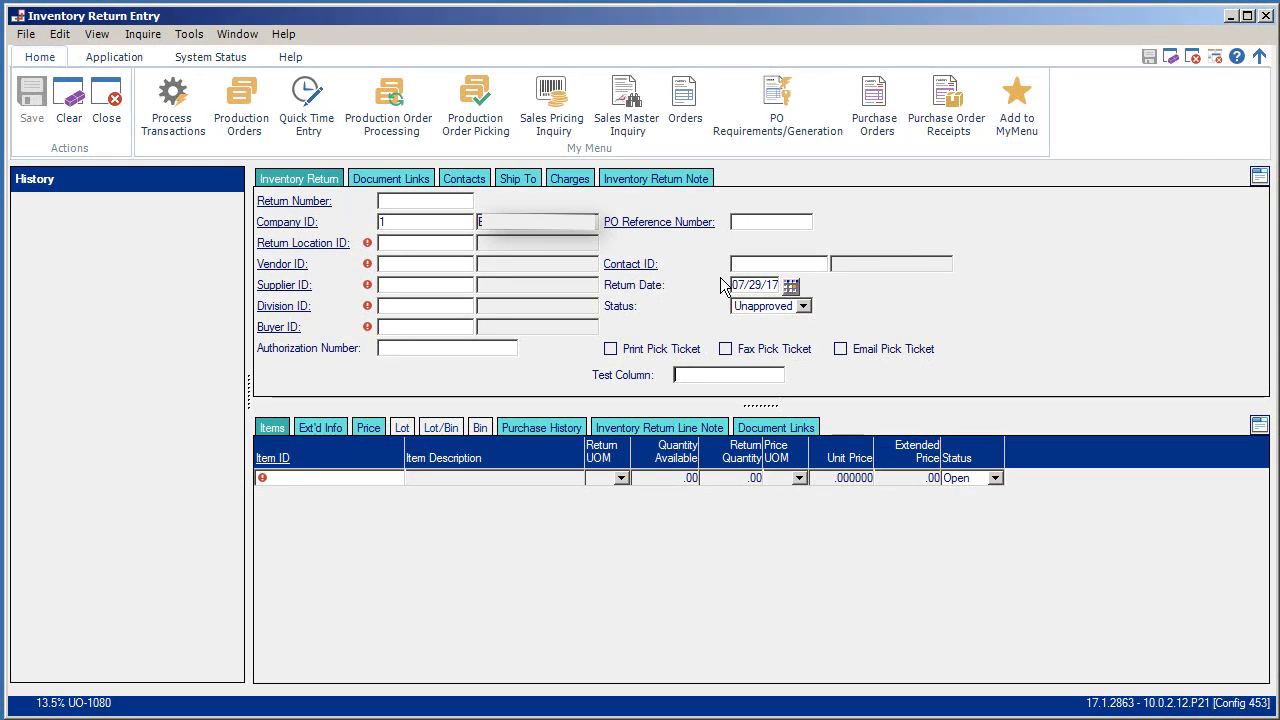
# Reopen the Screen Designer on the saved test_column layout version.
pyautogui.rightClick(826, 213)
pyautogui.moveTo(870, 253)
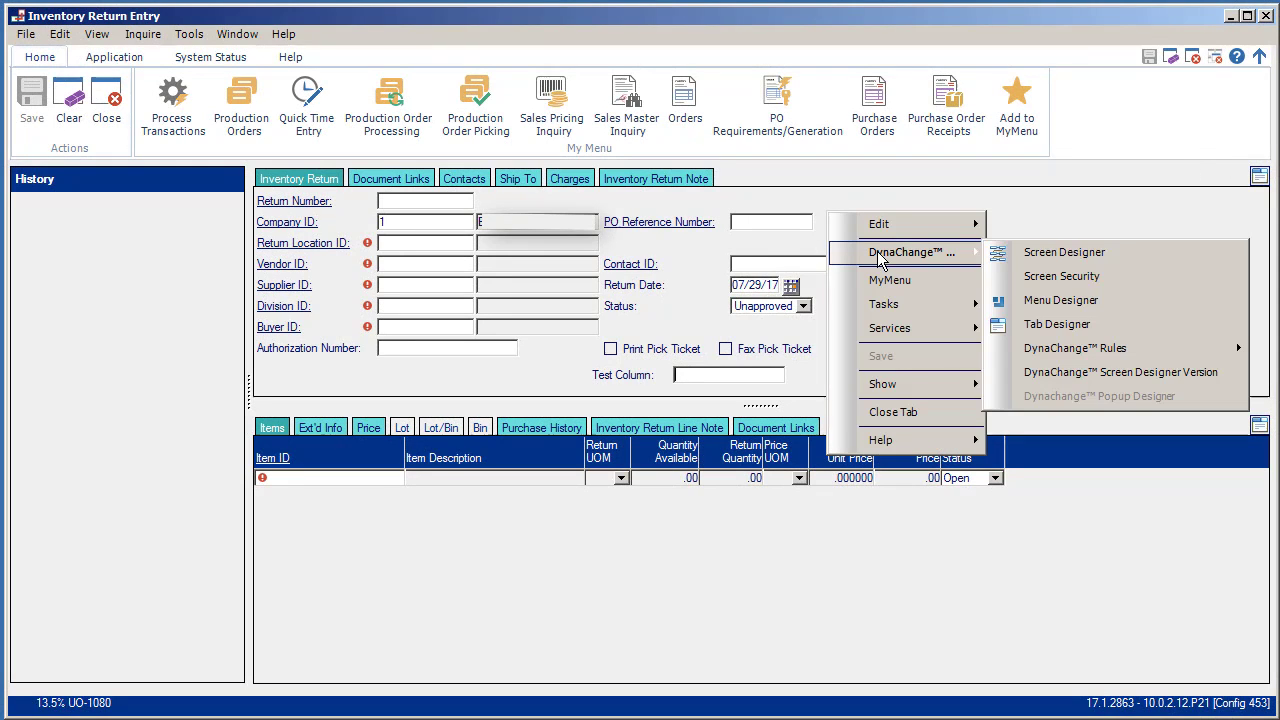
pyautogui.click(1023, 249)
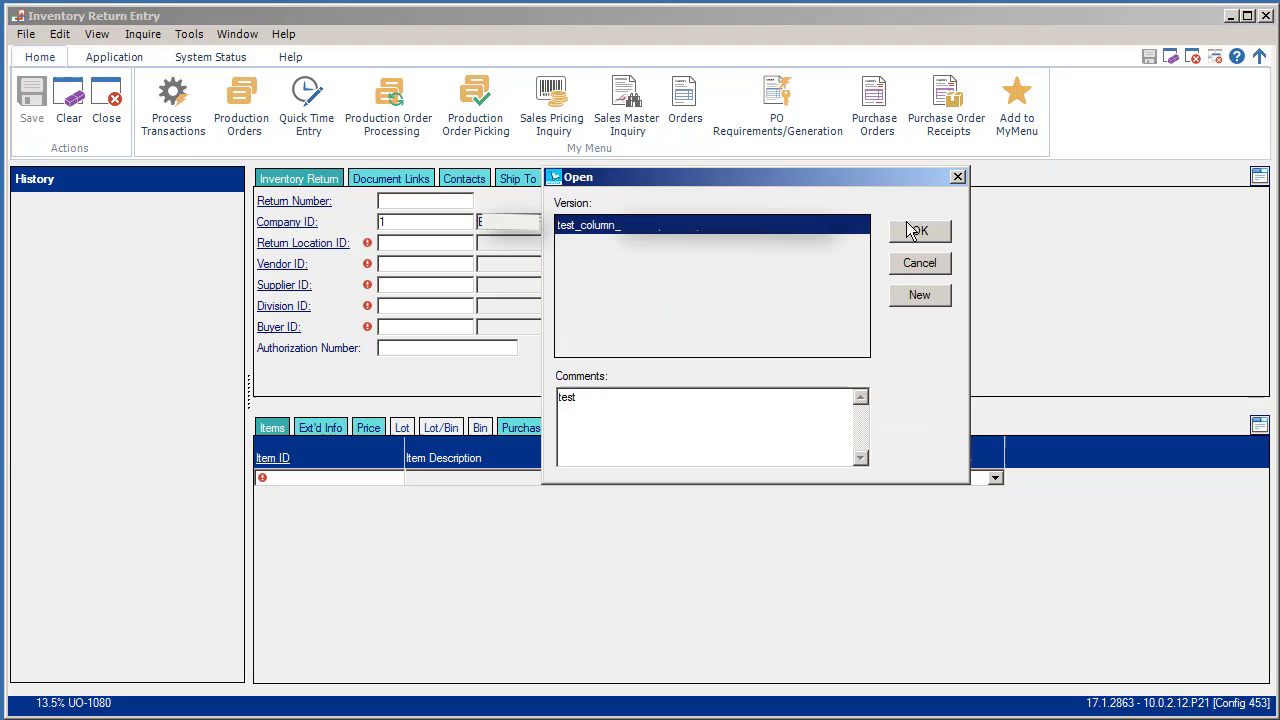
pyautogui.click(912, 229)
# Change the company_id field width from 430 to 1 and save the design.
pyautogui.click(277, 214)
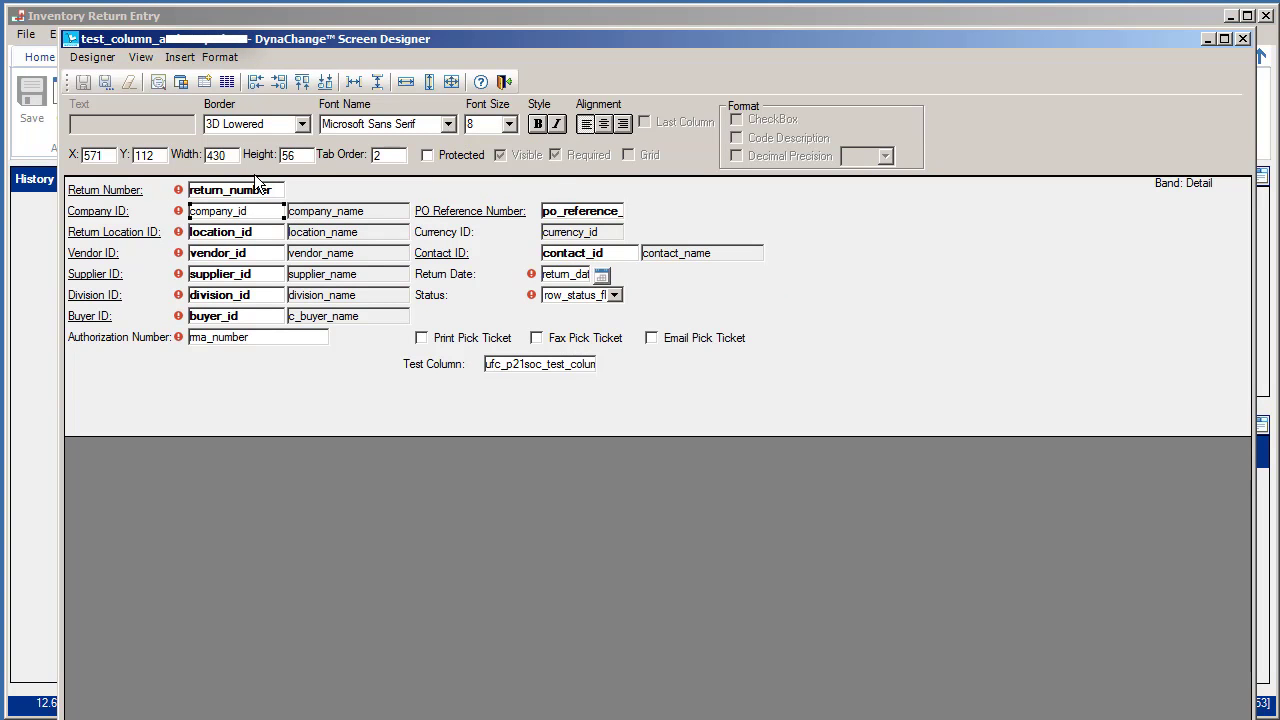
pyautogui.click(222, 155)
pyautogui.moveTo(219, 155); pyautogui.dragTo(204, 154)
pyautogui.write('1')
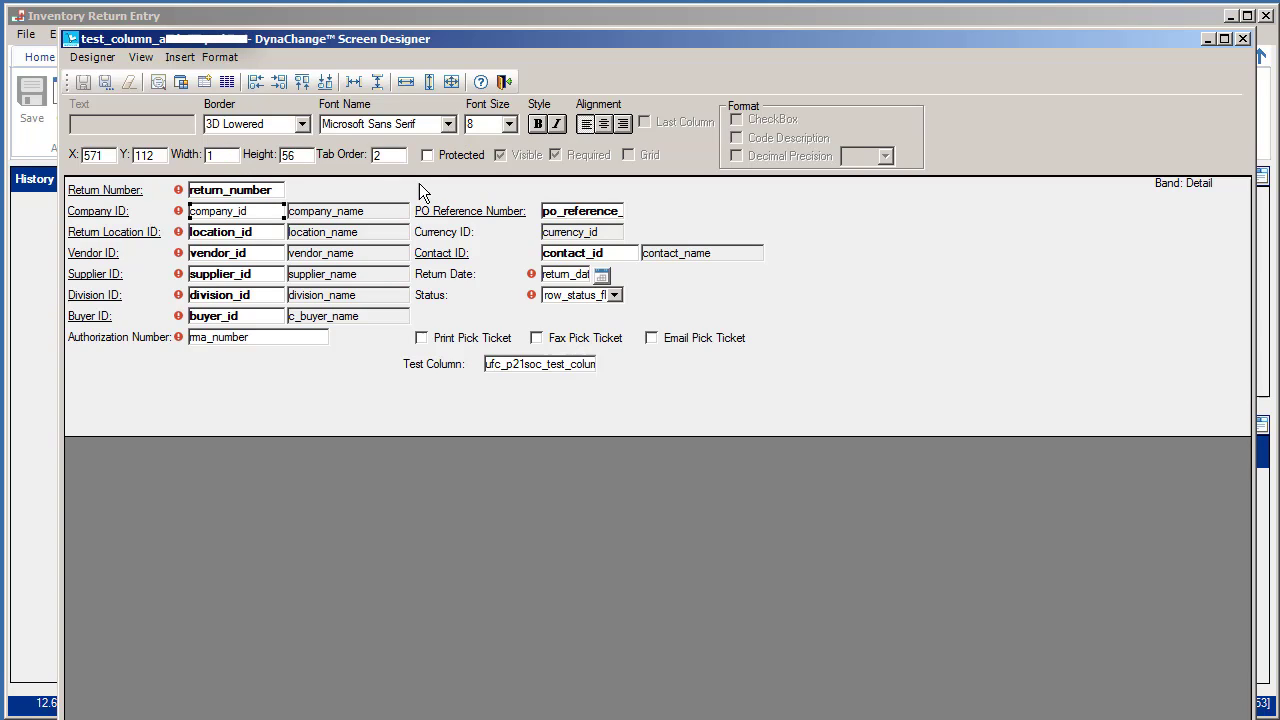
pyautogui.click(419, 190)
pyautogui.click(82, 83)
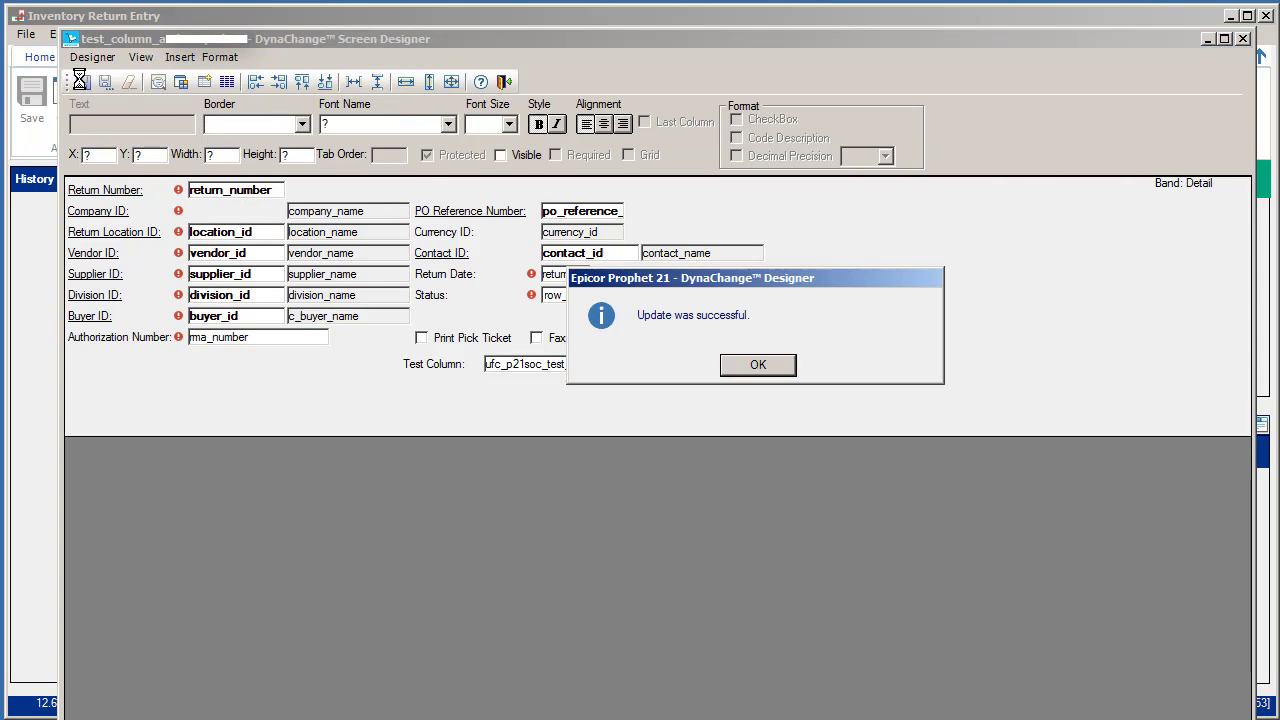
pyautogui.click(740, 367)
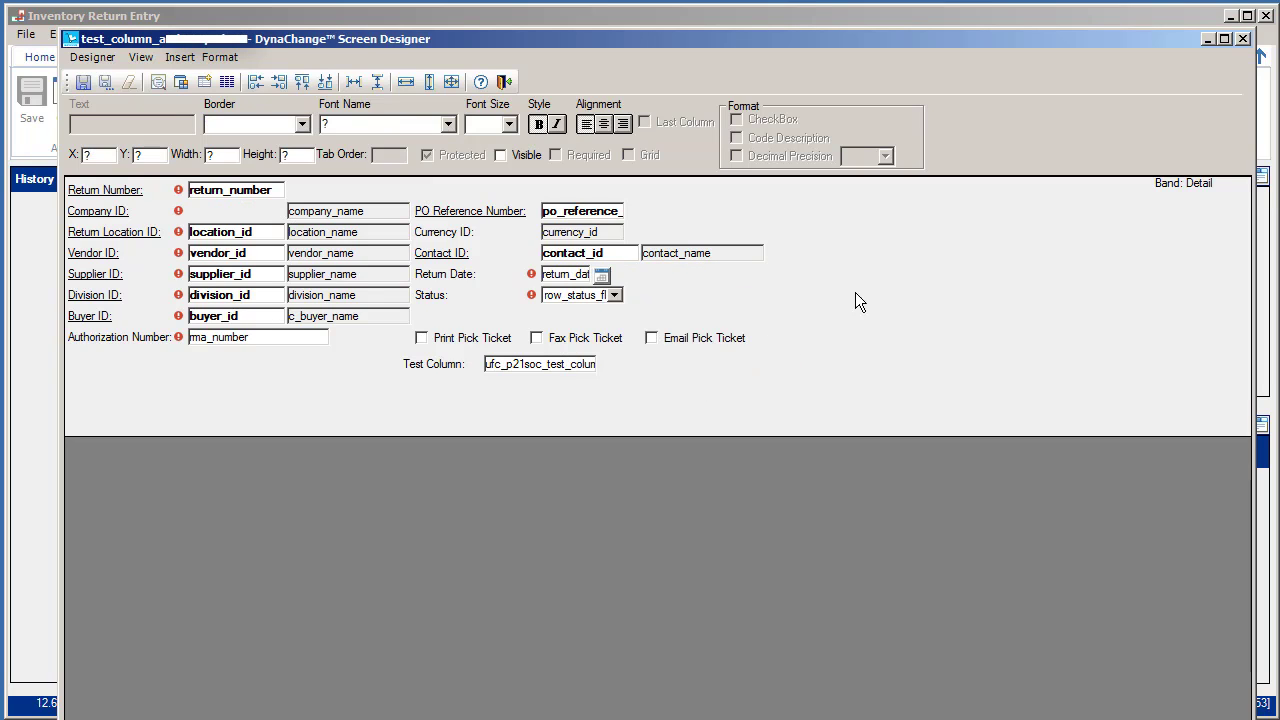
# Exit the Screen Designer and clear the Inventory Return Entry form.
pyautogui.click(1243, 39)
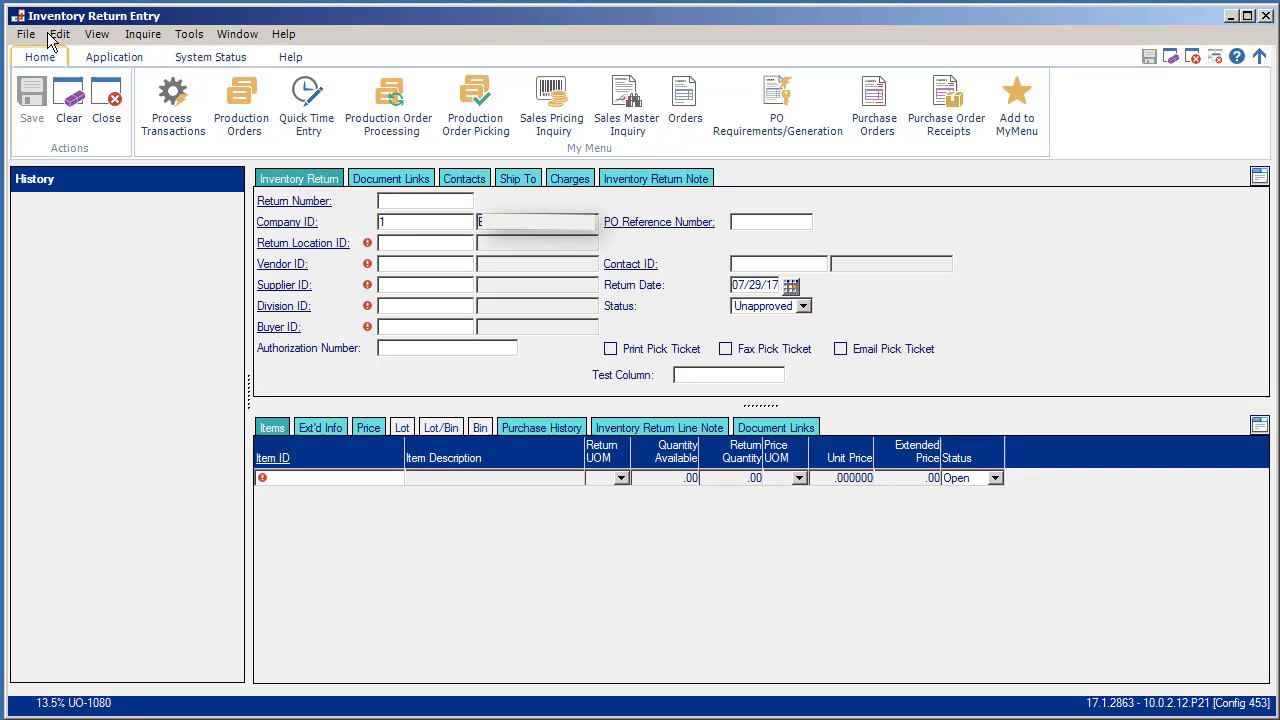
pyautogui.click(69, 100)
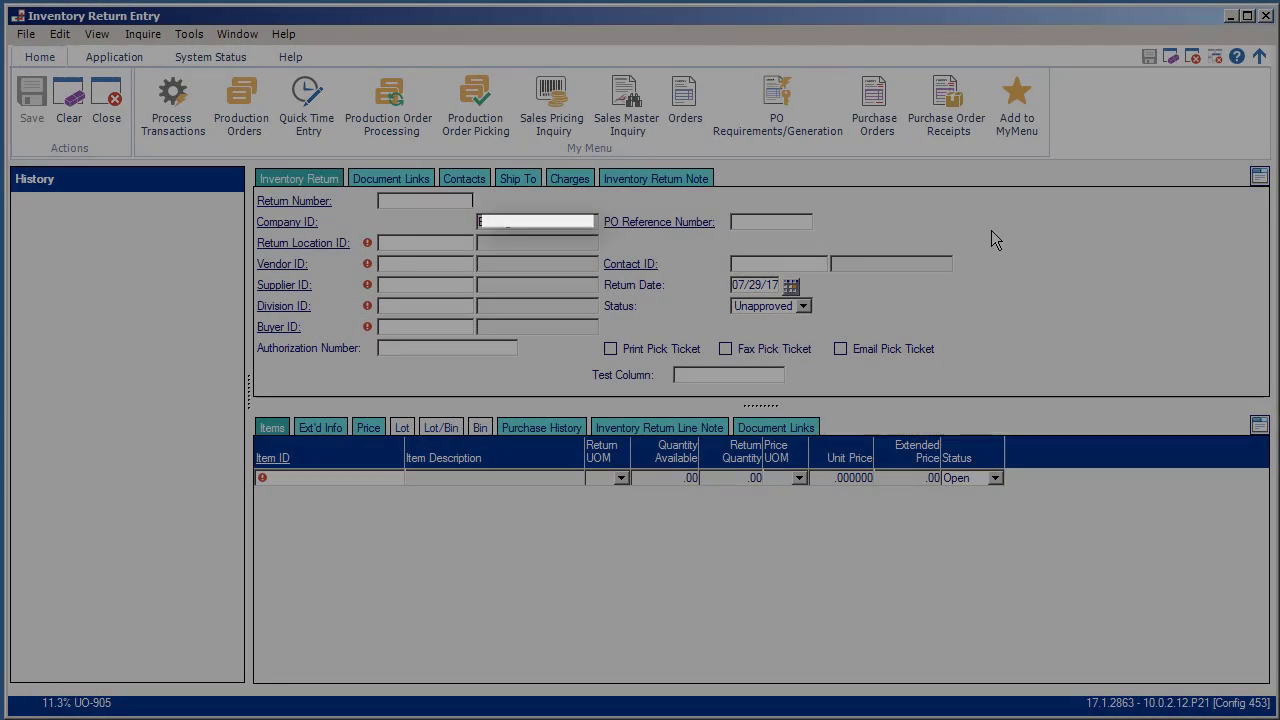
# Reopen the Screen Designer on the existing test_column layout version.
pyautogui.rightClick(993, 240)
pyautogui.moveTo(1078, 273)
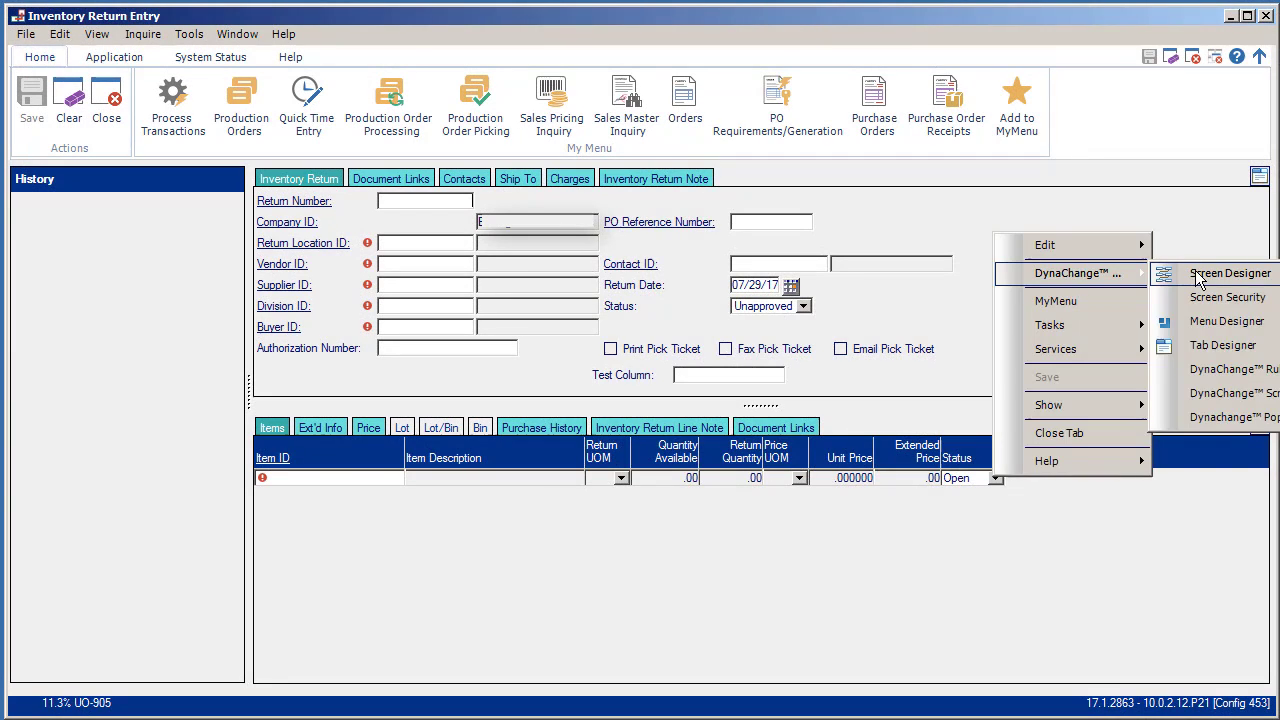
pyautogui.click(1197, 276)
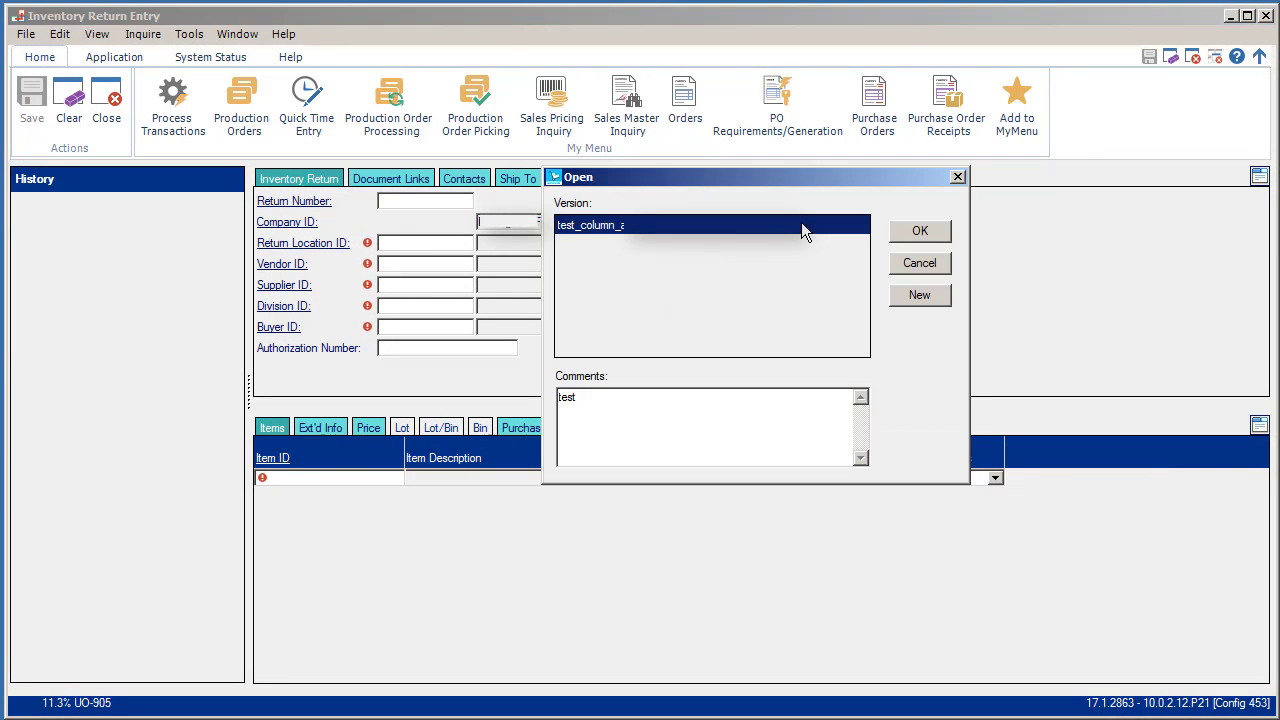
pyautogui.click(920, 232)
# From the Field Chooser, start a new field of type New Database Column.
pyautogui.rightClick(840, 304)
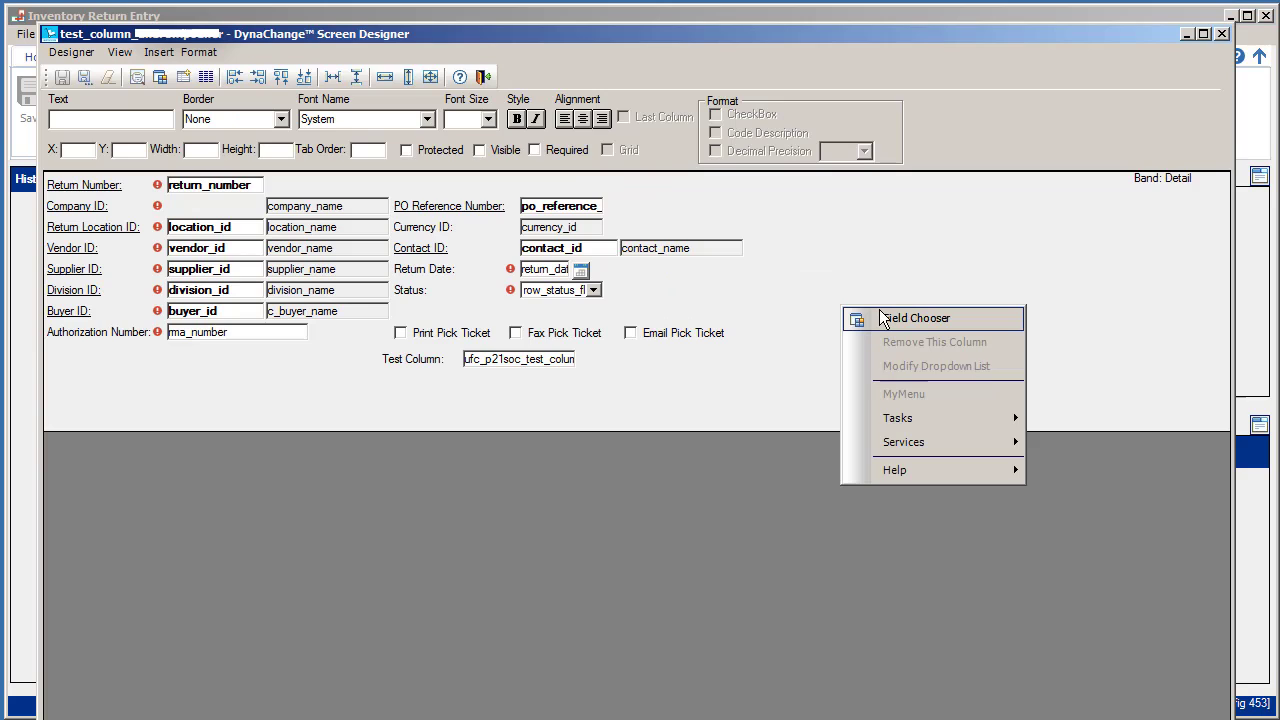
pyautogui.click(881, 318)
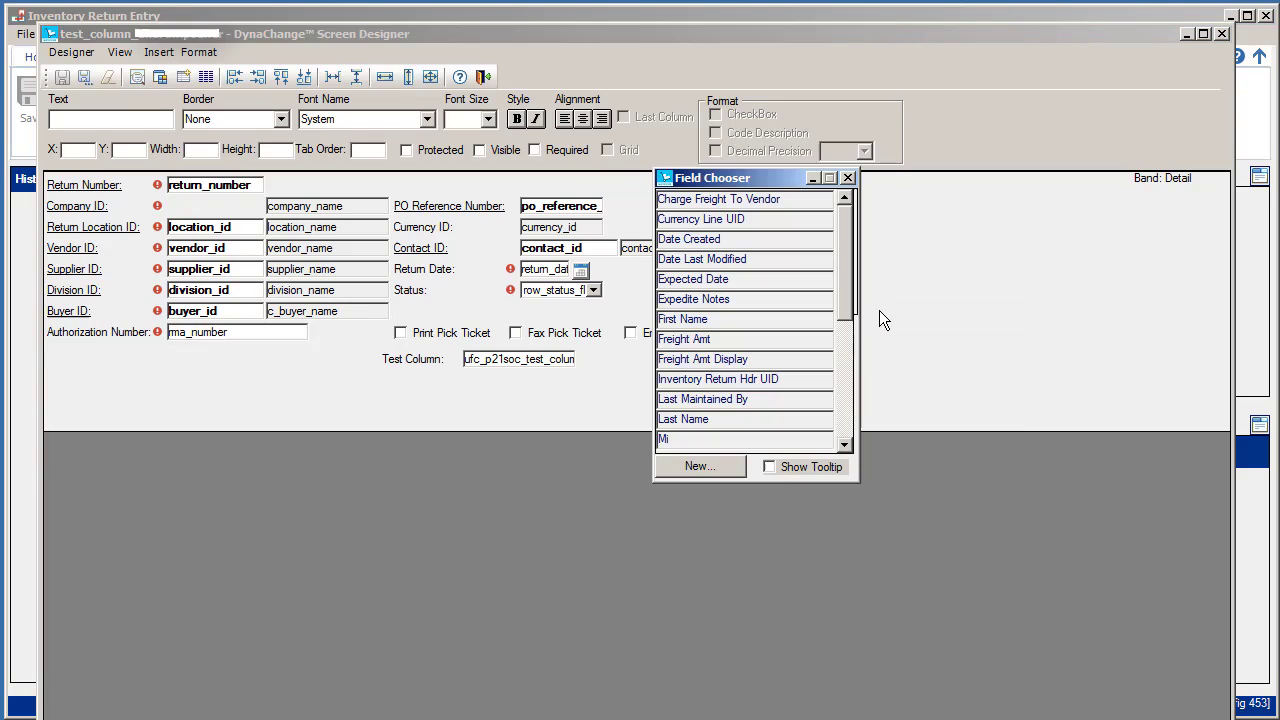
pyautogui.click(700, 467)
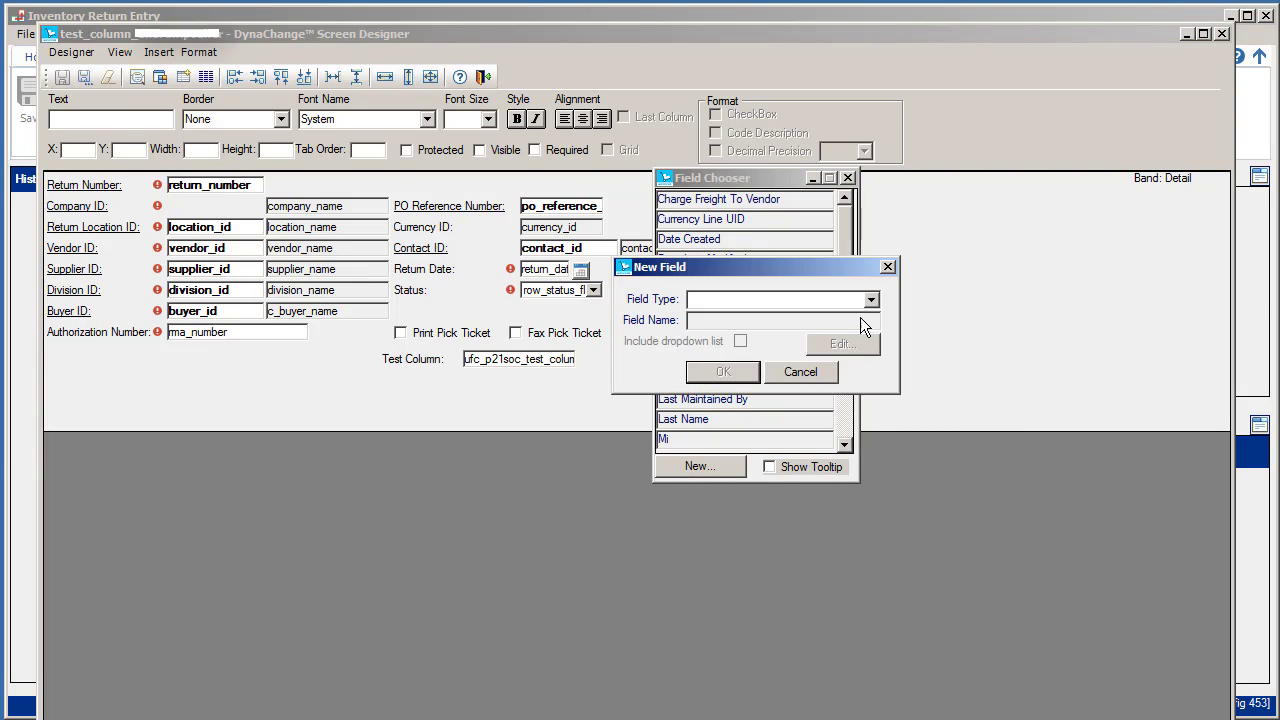
pyautogui.click(871, 299)
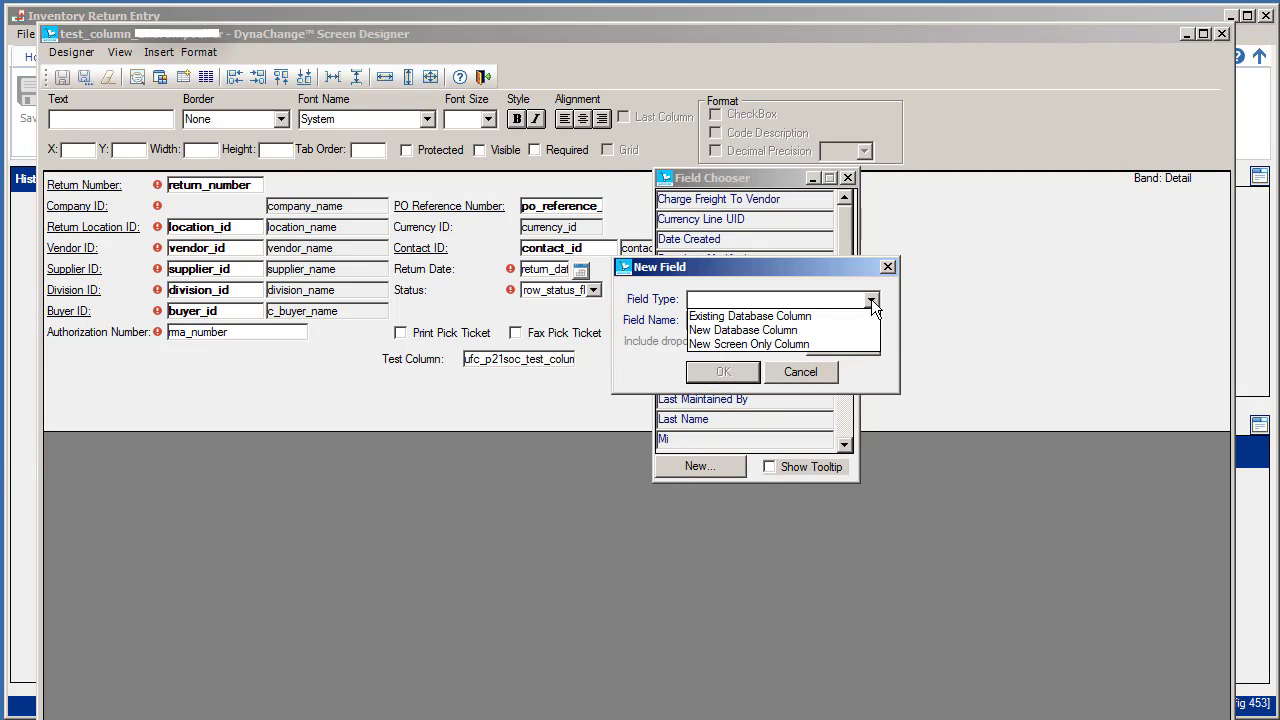
pyautogui.click(769, 330)
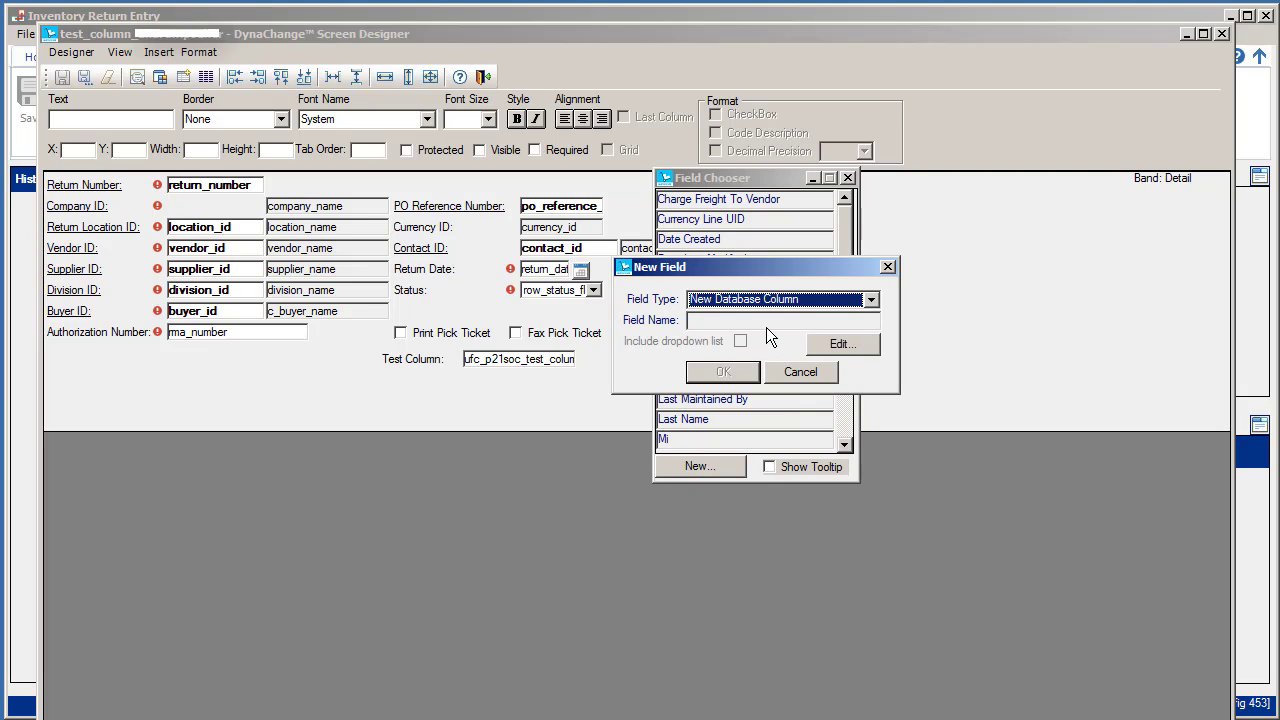
# Create Alphanumeric database column new_column_test, labelled New Column Test, and add it to the fields.
pyautogui.click(840, 344)
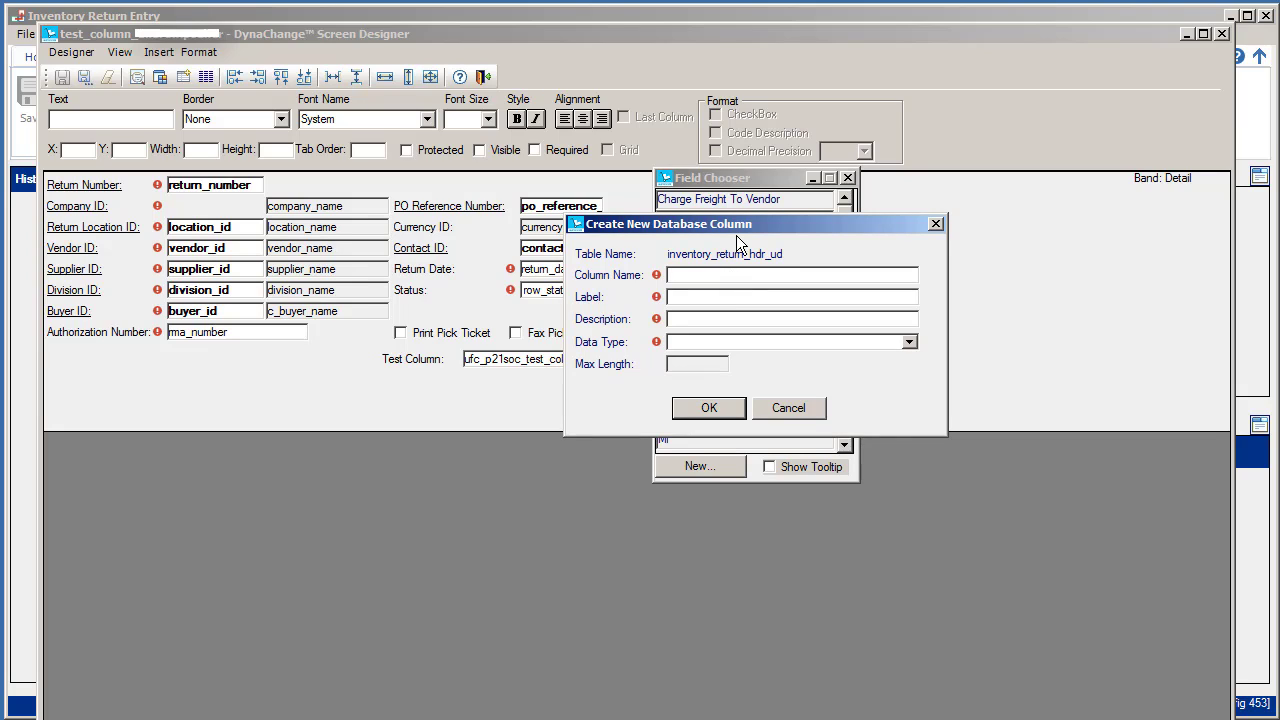
pyautogui.write('new_column_test')
pyautogui.press('Tab')
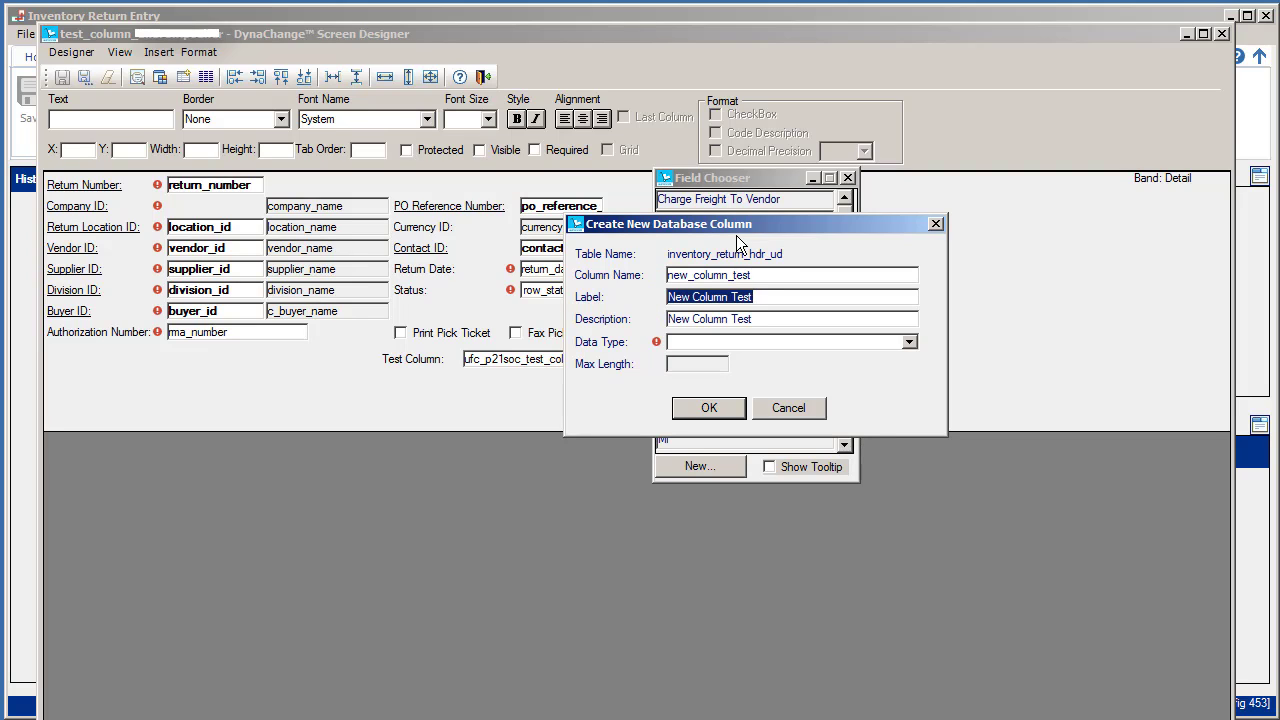
pyautogui.click(777, 346)
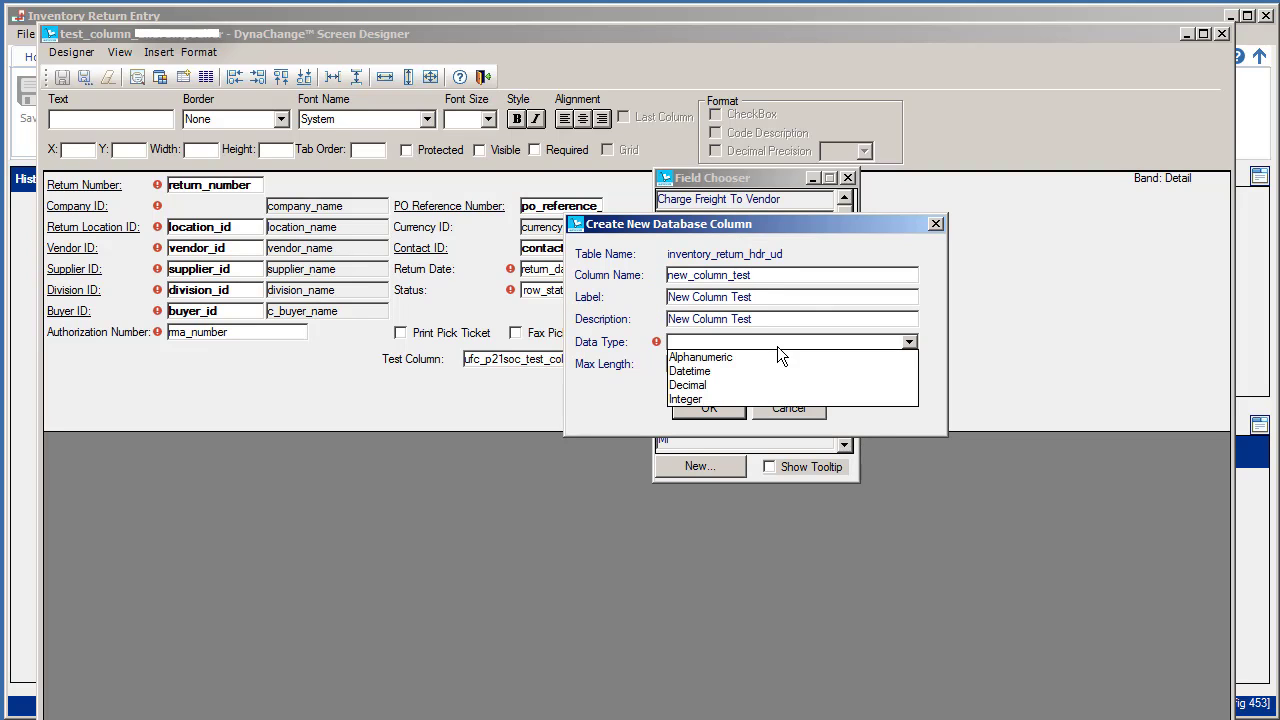
pyautogui.click(701, 362)
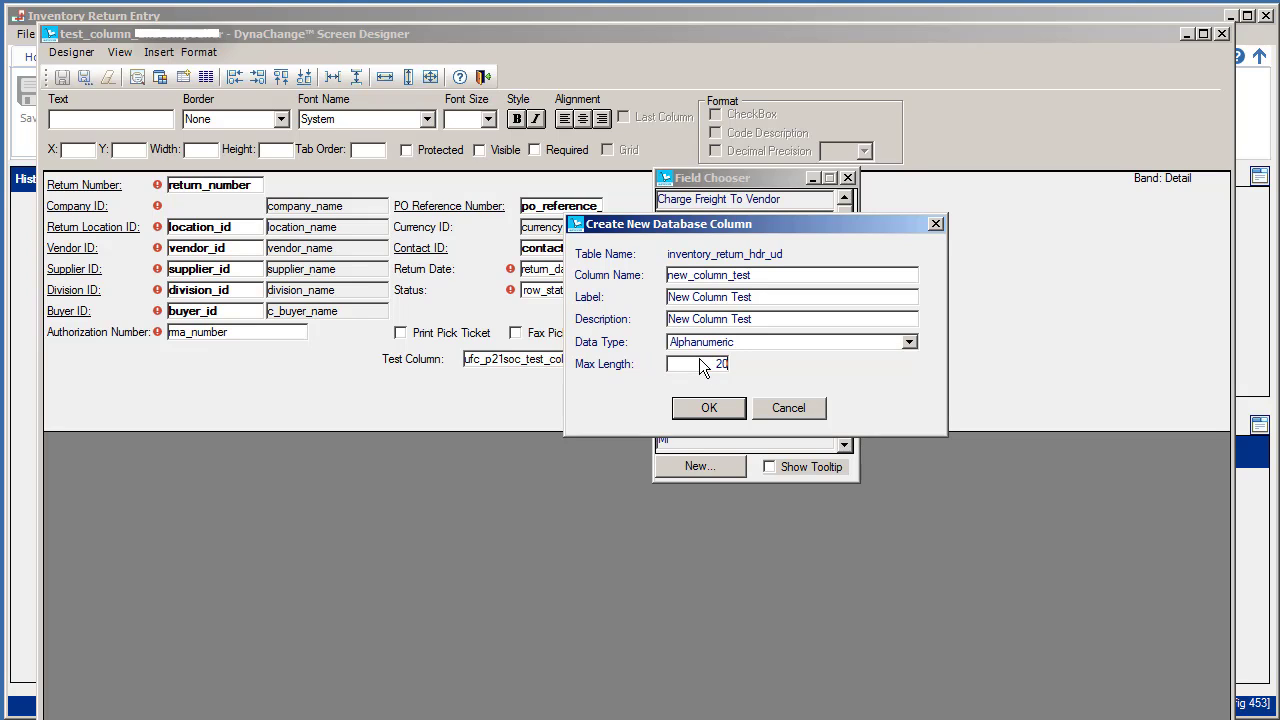
pyautogui.click(708, 407)
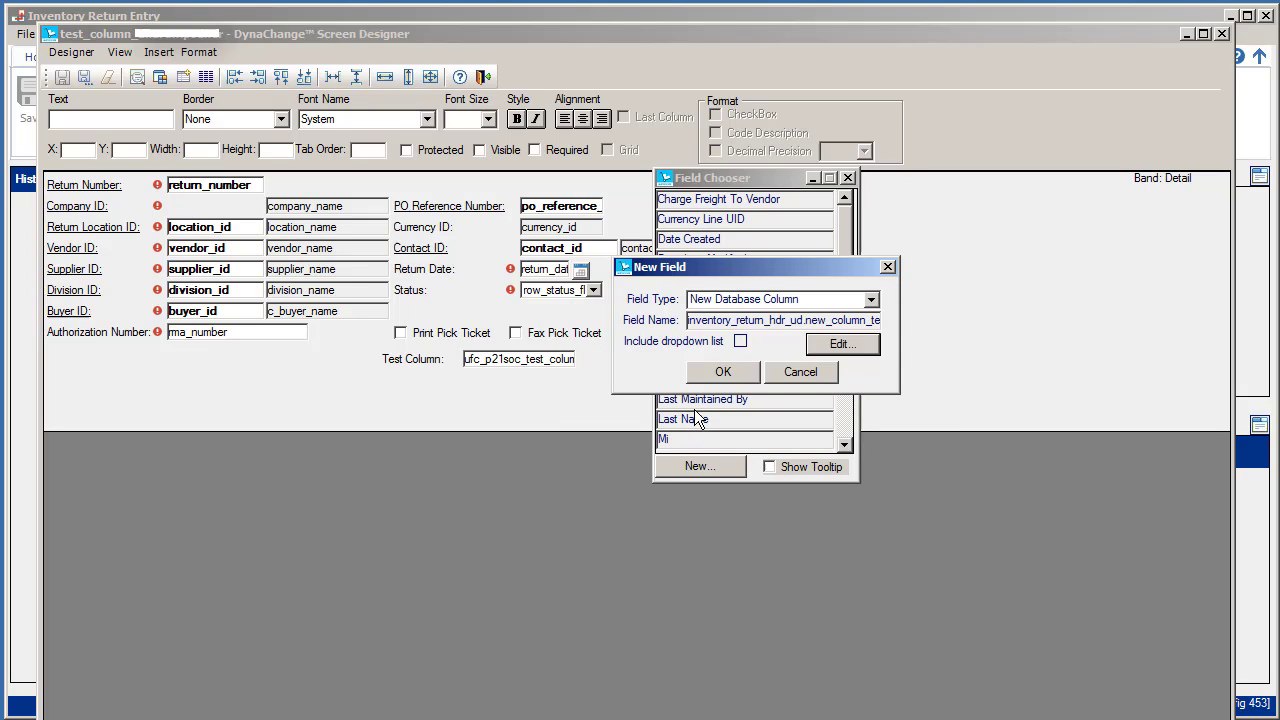
pyautogui.click(737, 380)
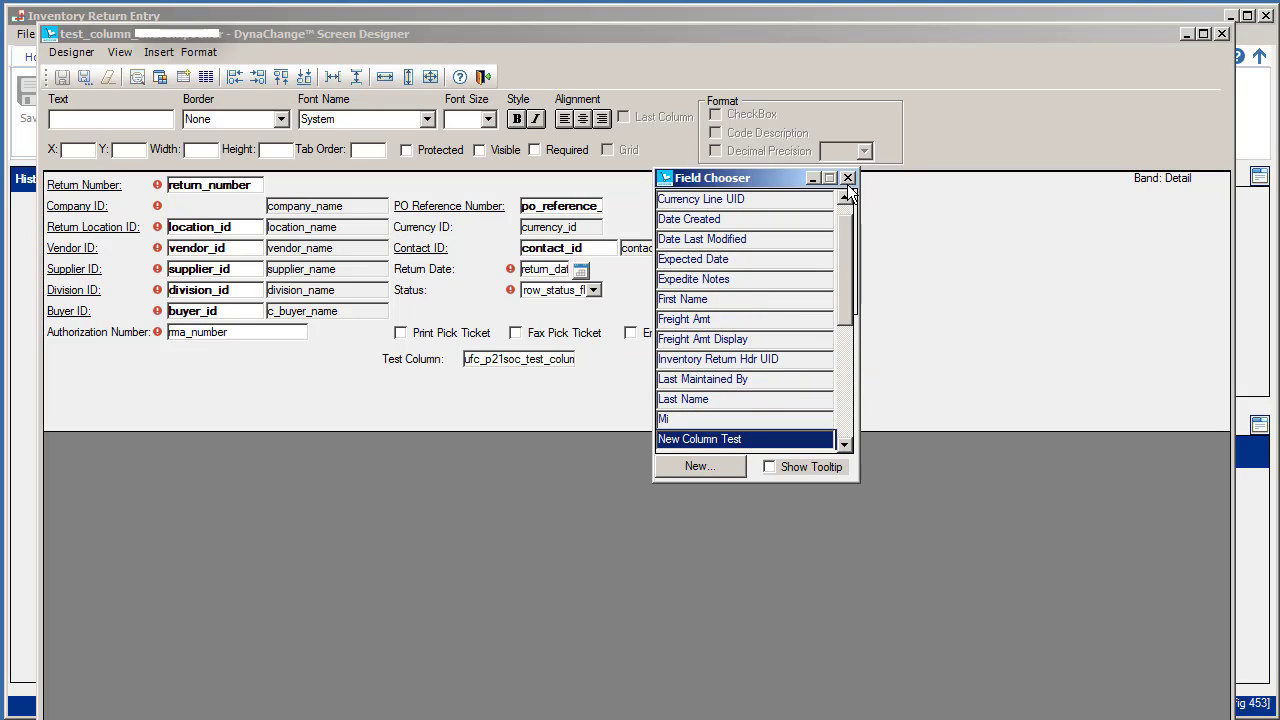
# Place New Column Test below Authorization Number, save the layout, and close the designer.
pyautogui.moveTo(720, 445); pyautogui.dragTo(222, 358)
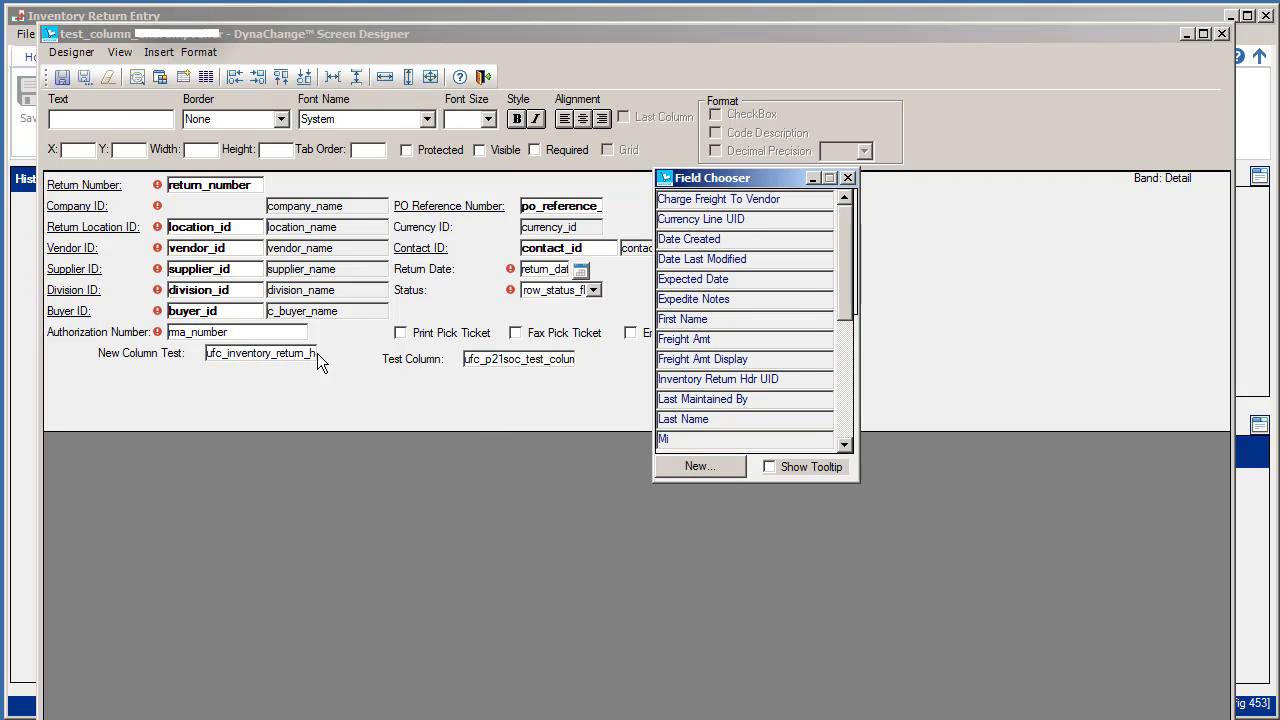
pyautogui.click(848, 178)
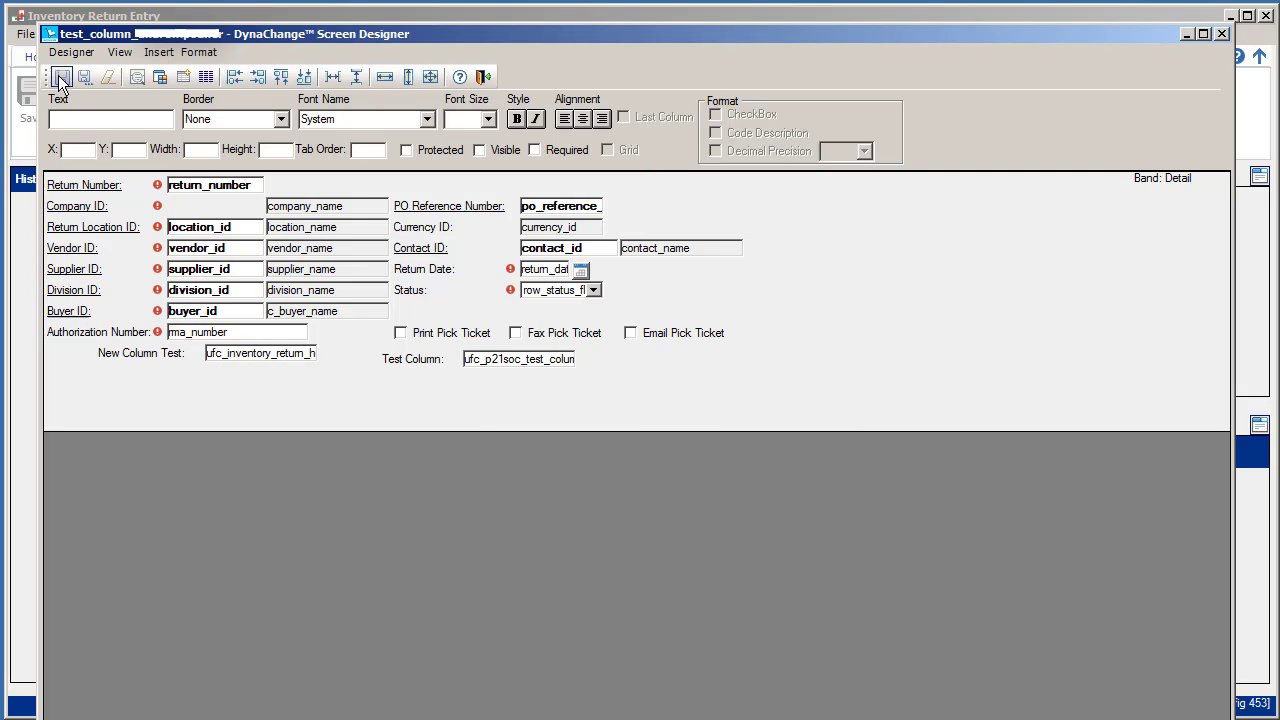
pyautogui.click(61, 77)
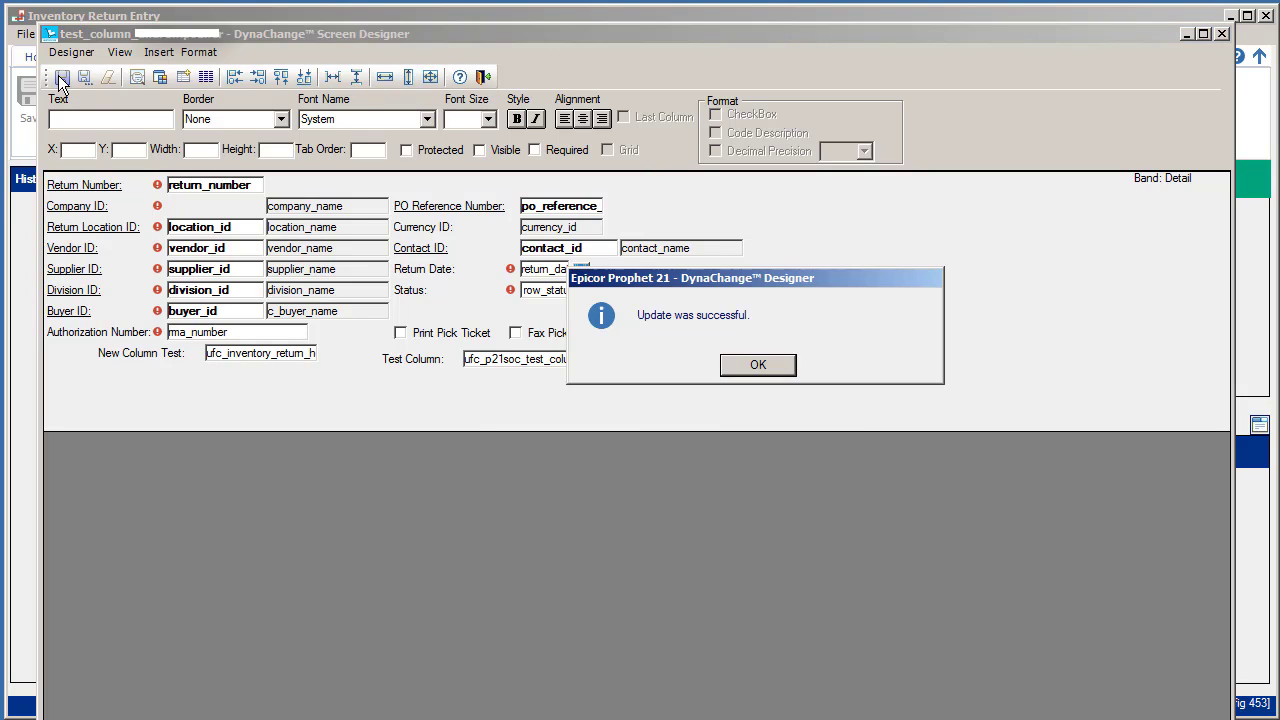
pyautogui.click(773, 366)
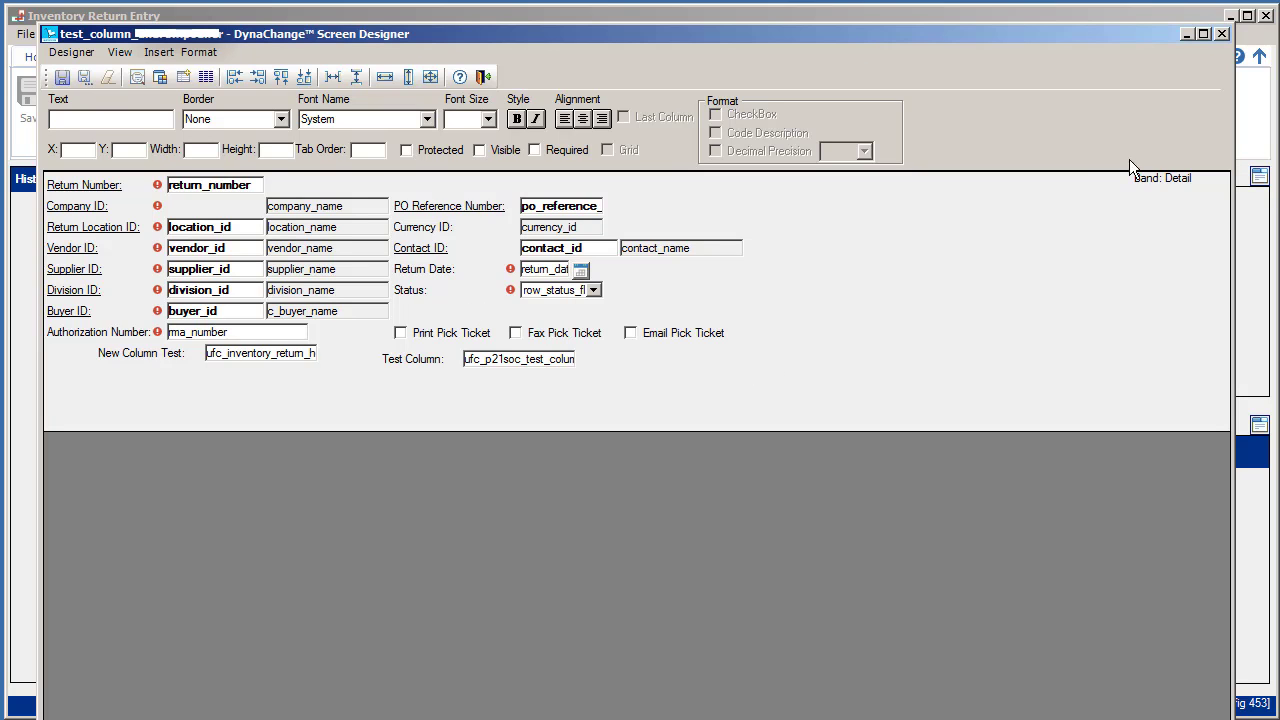
pyautogui.click(1222, 34)
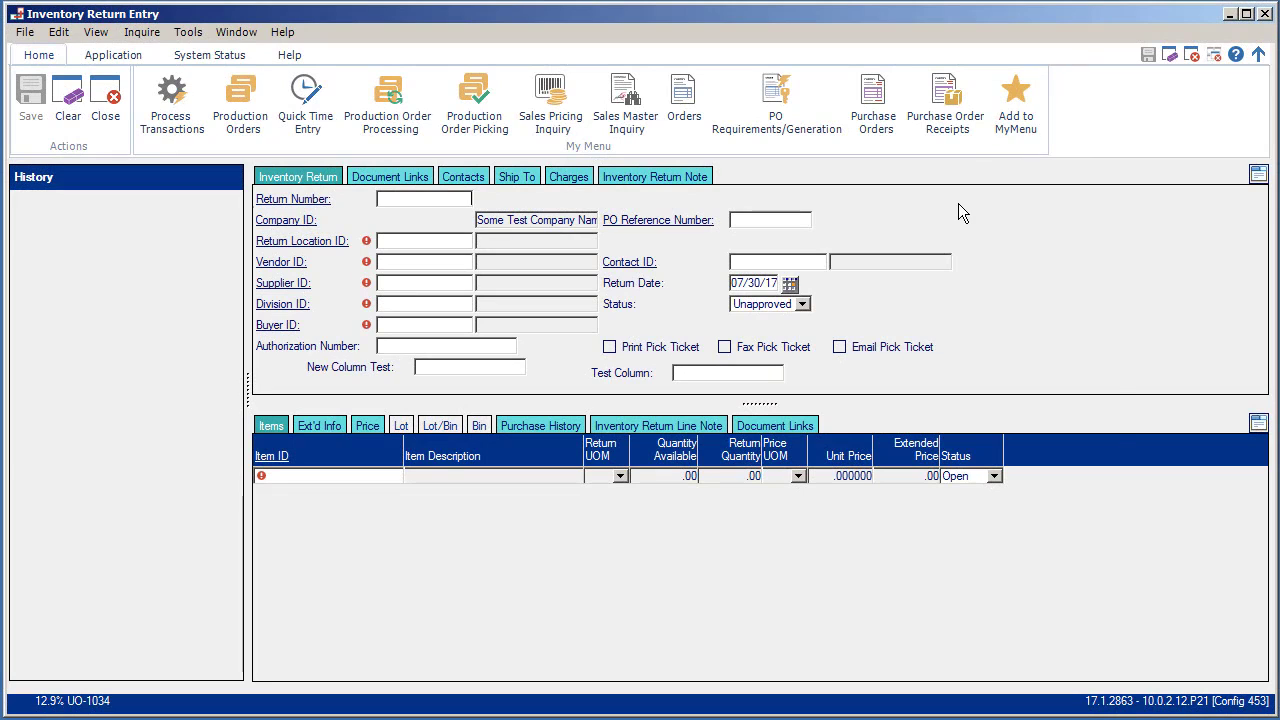
# Reopen the Screen Designer on the saved layout version.
pyautogui.rightClick(958, 206)
pyautogui.moveTo(1018, 250)
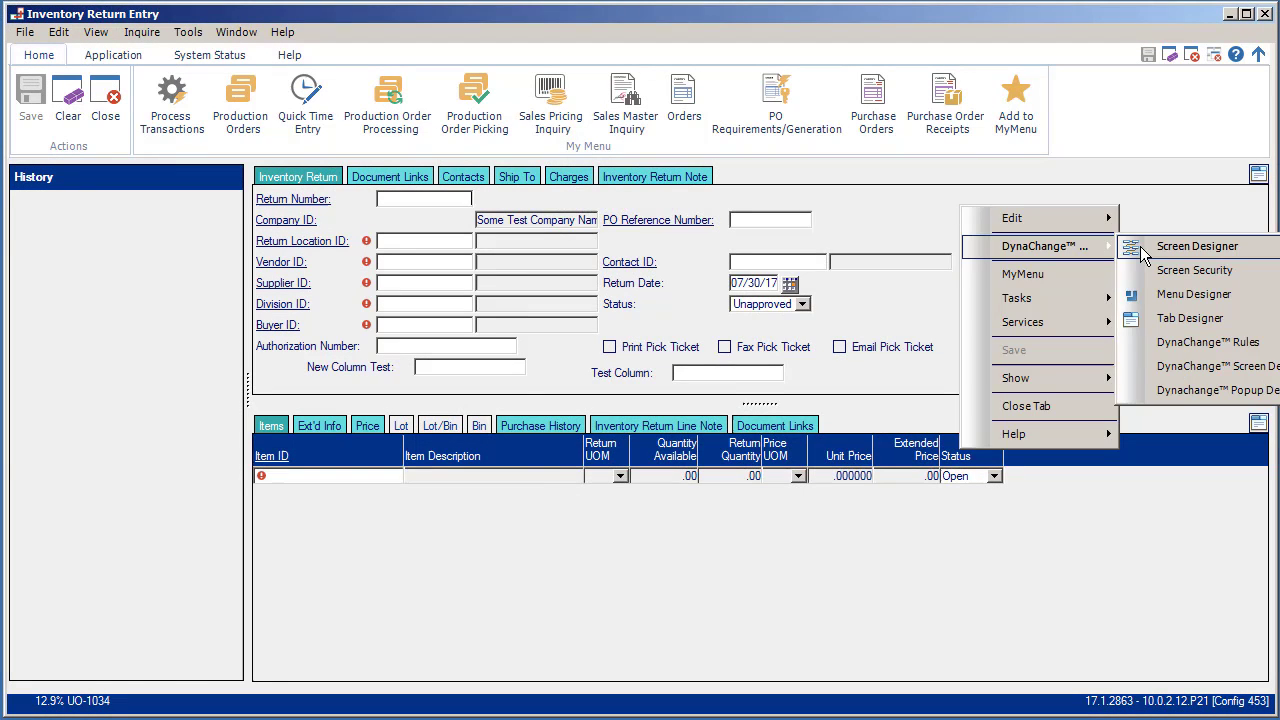
pyautogui.click(1143, 250)
pyautogui.click(939, 233)
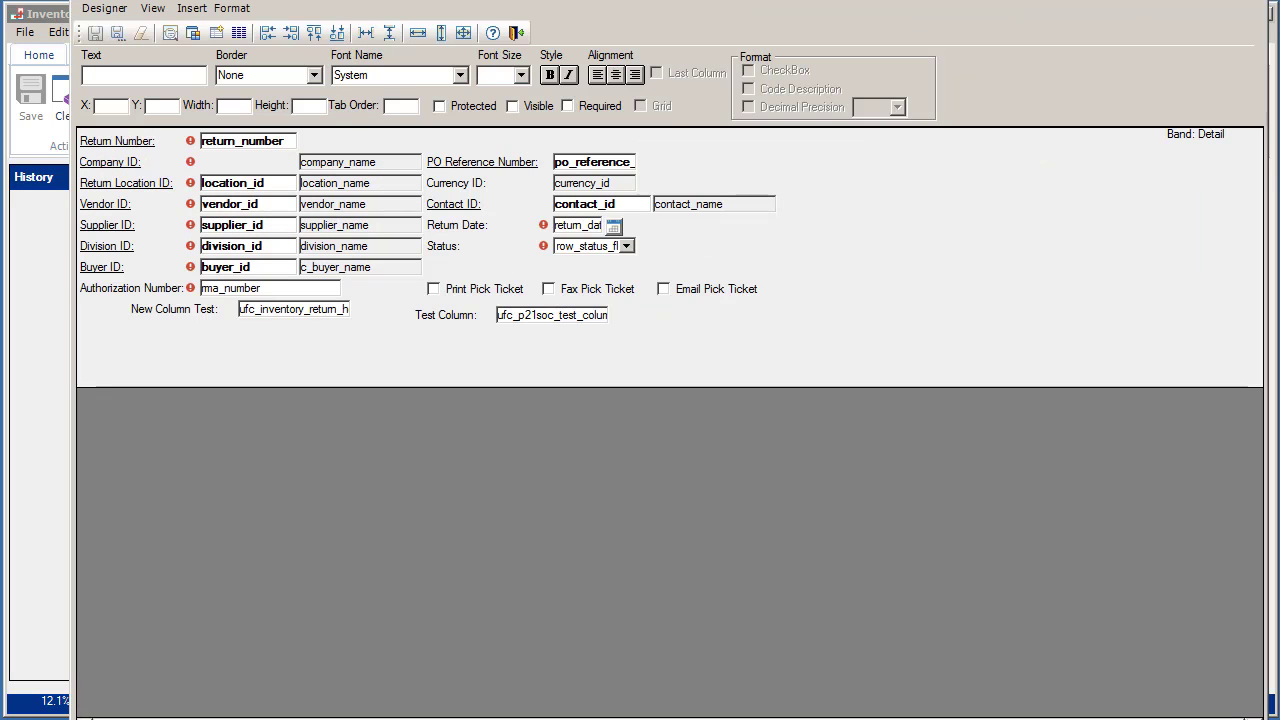
# Insert a new computed field onto the return form.
pyautogui.click(190, 8)
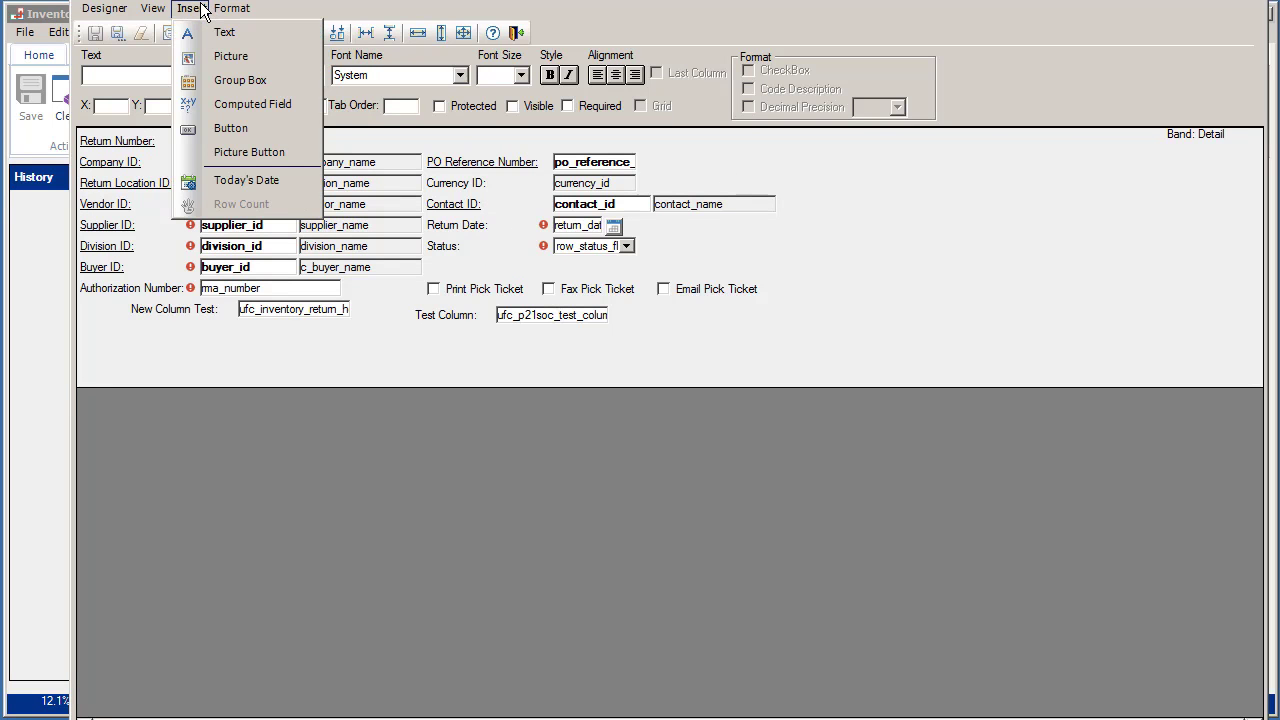
pyautogui.click(222, 107)
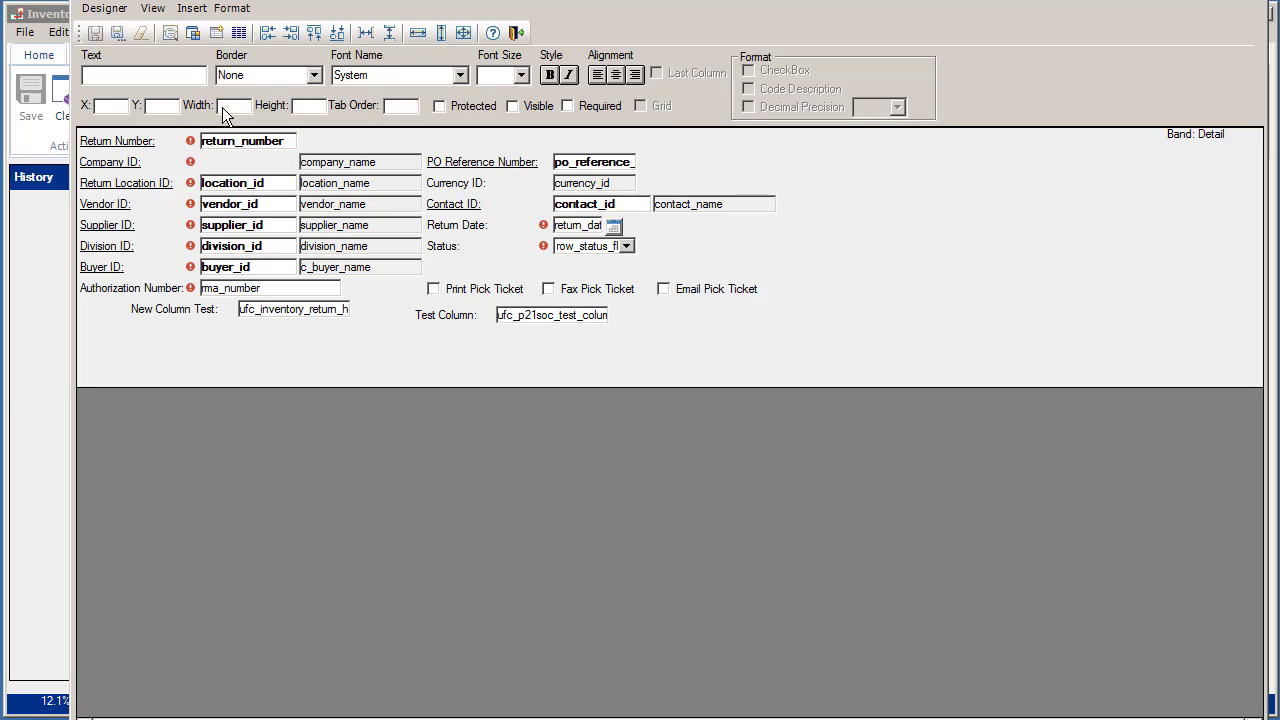
pyautogui.click(671, 235)
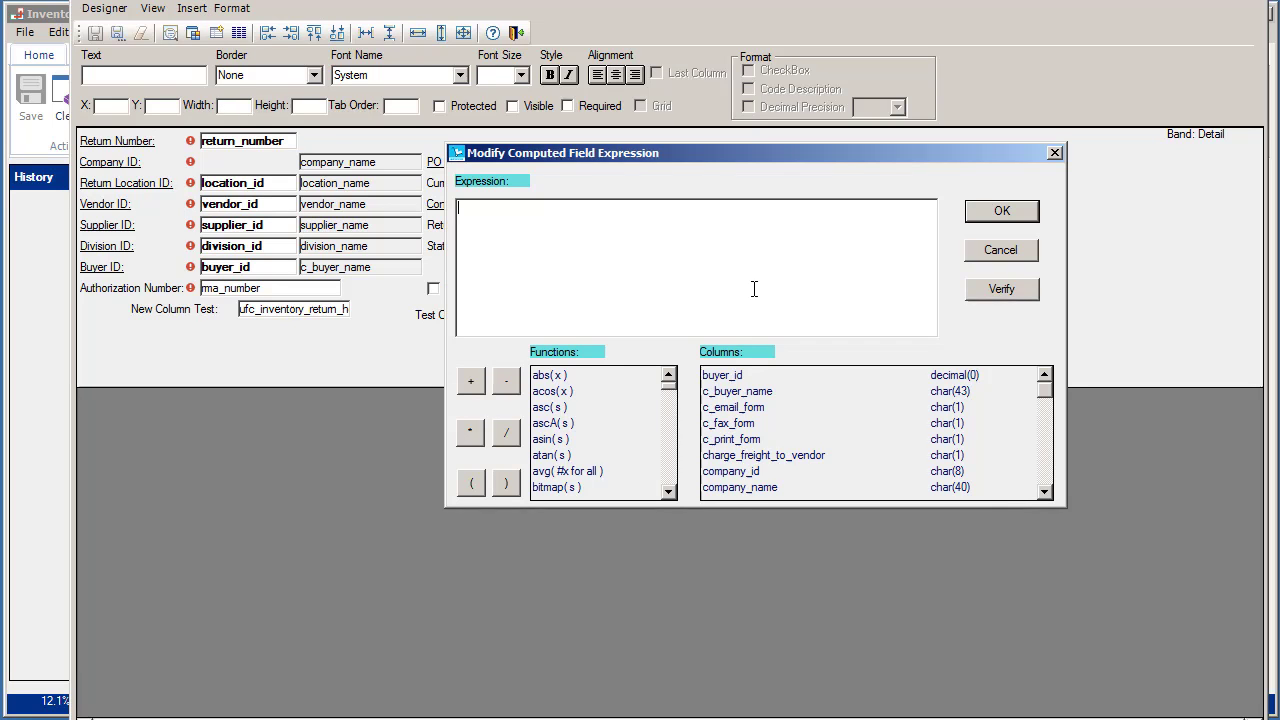
pyautogui.moveTo(672, 394); pyautogui.dragTo(615, 510)
# Build the expression year(return_date) and verify it as valid.
pyautogui.doubleClick(563, 491)
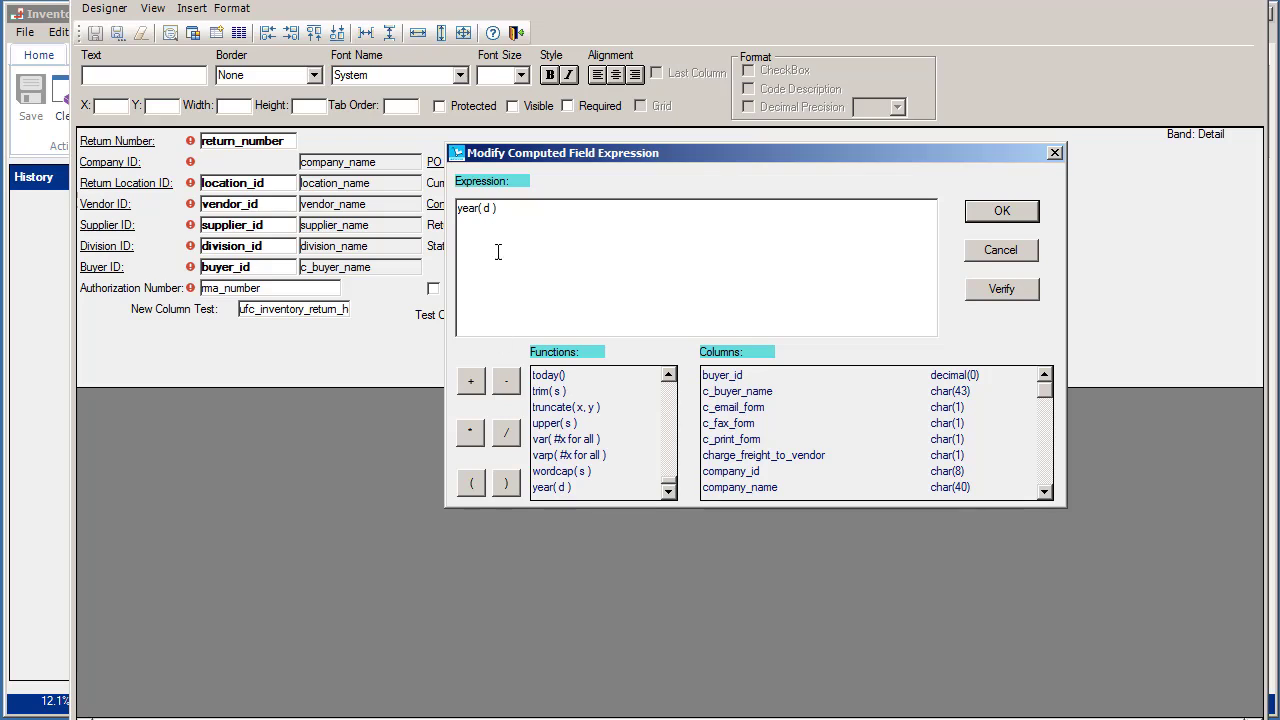
pyautogui.doubleClick(484, 208)
pyautogui.moveTo(487, 208); pyautogui.dragTo(492, 210)
pyautogui.moveTo(1046, 397); pyautogui.dragTo(1046, 447)
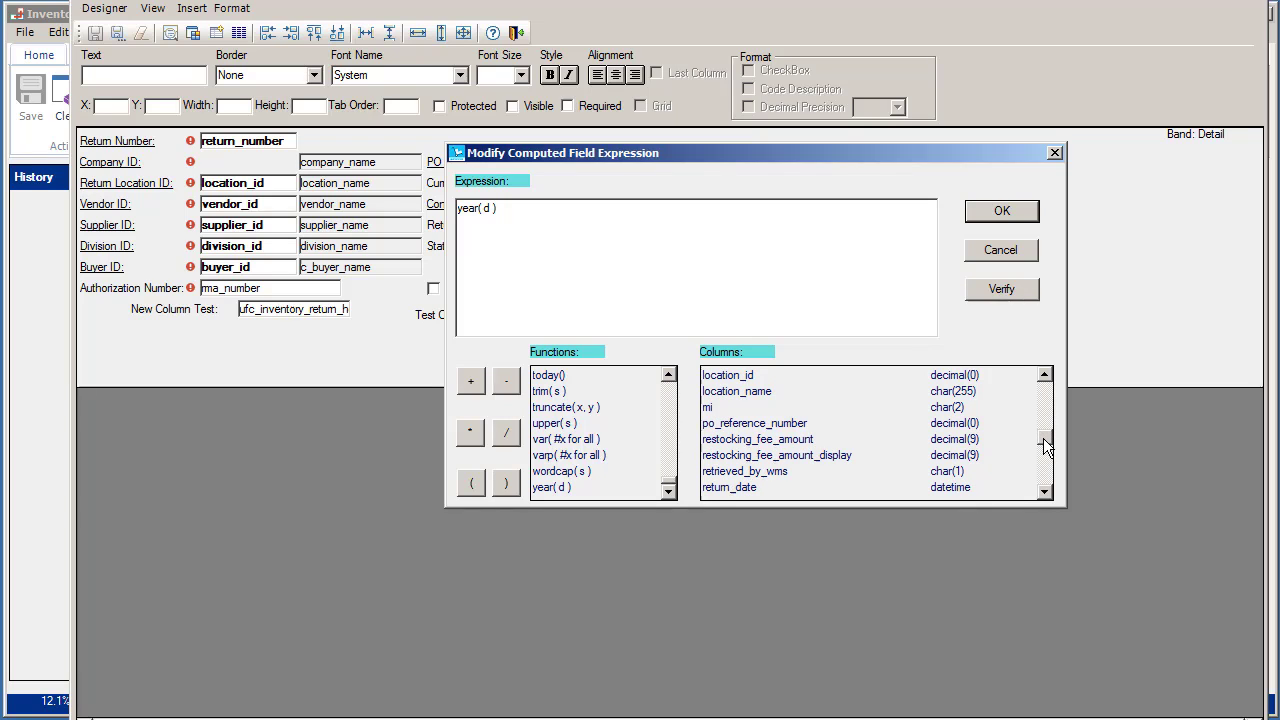
pyautogui.doubleClick(920, 489)
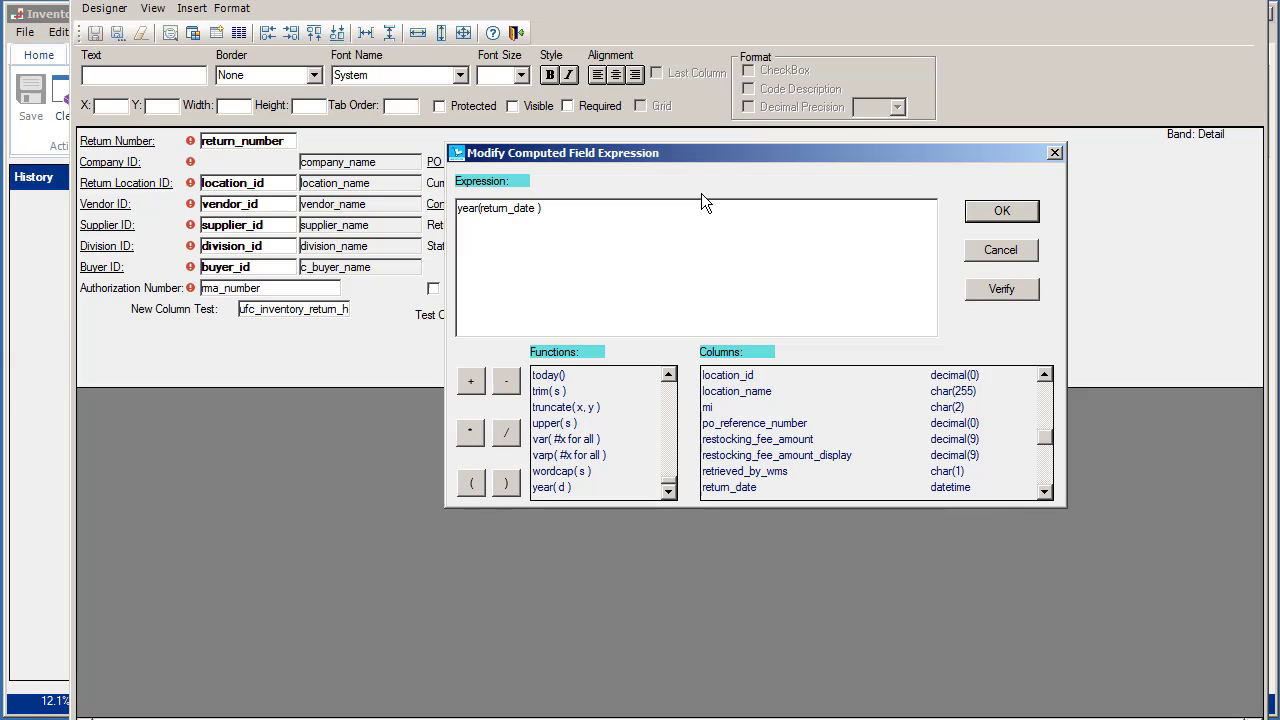
pyautogui.press('BackSpace')
pyautogui.click(1001, 289)
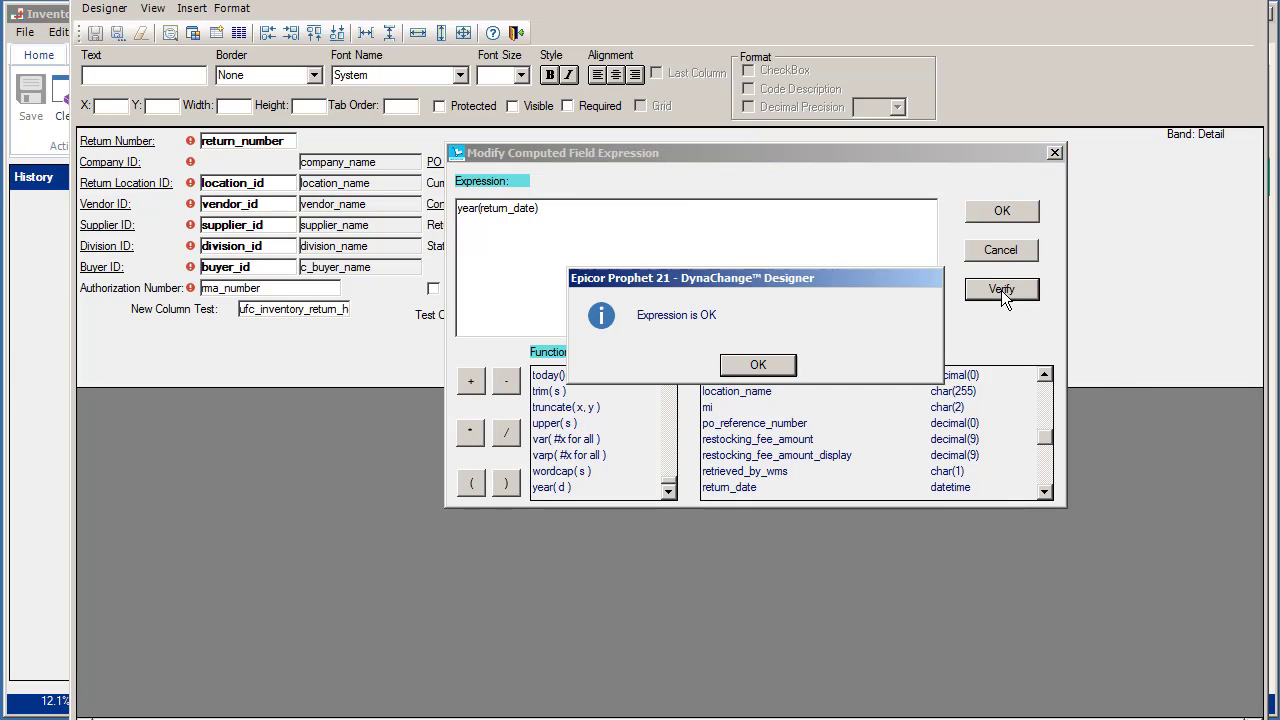
pyautogui.click(785, 366)
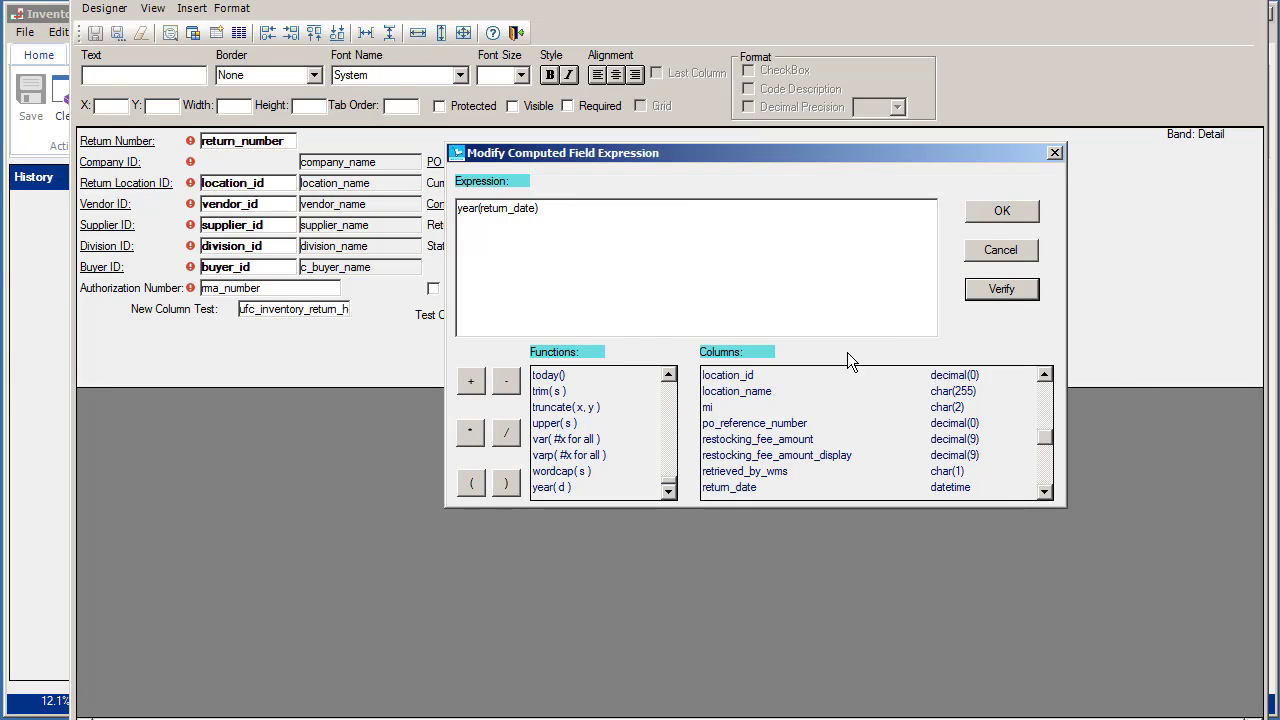
# Accept the year(return_date) expression, save the layout, and close the Screen Designer.
pyautogui.click(990, 211)
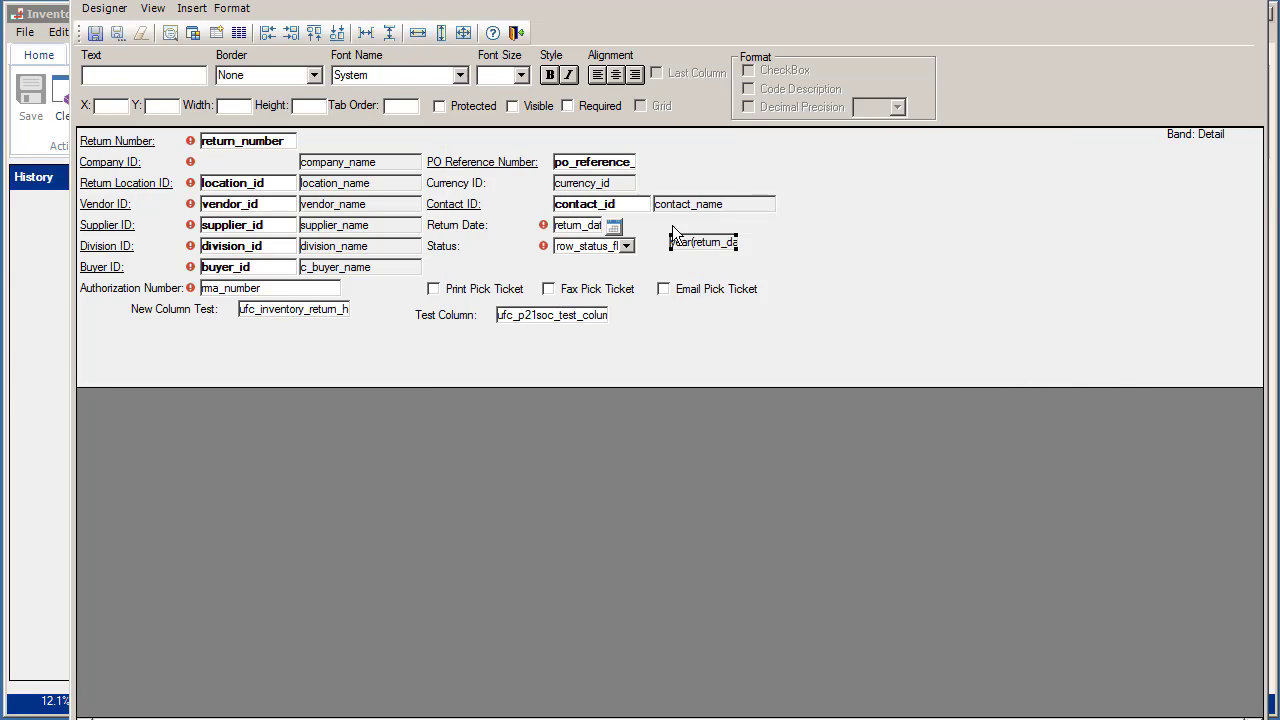
pyautogui.click(95, 33)
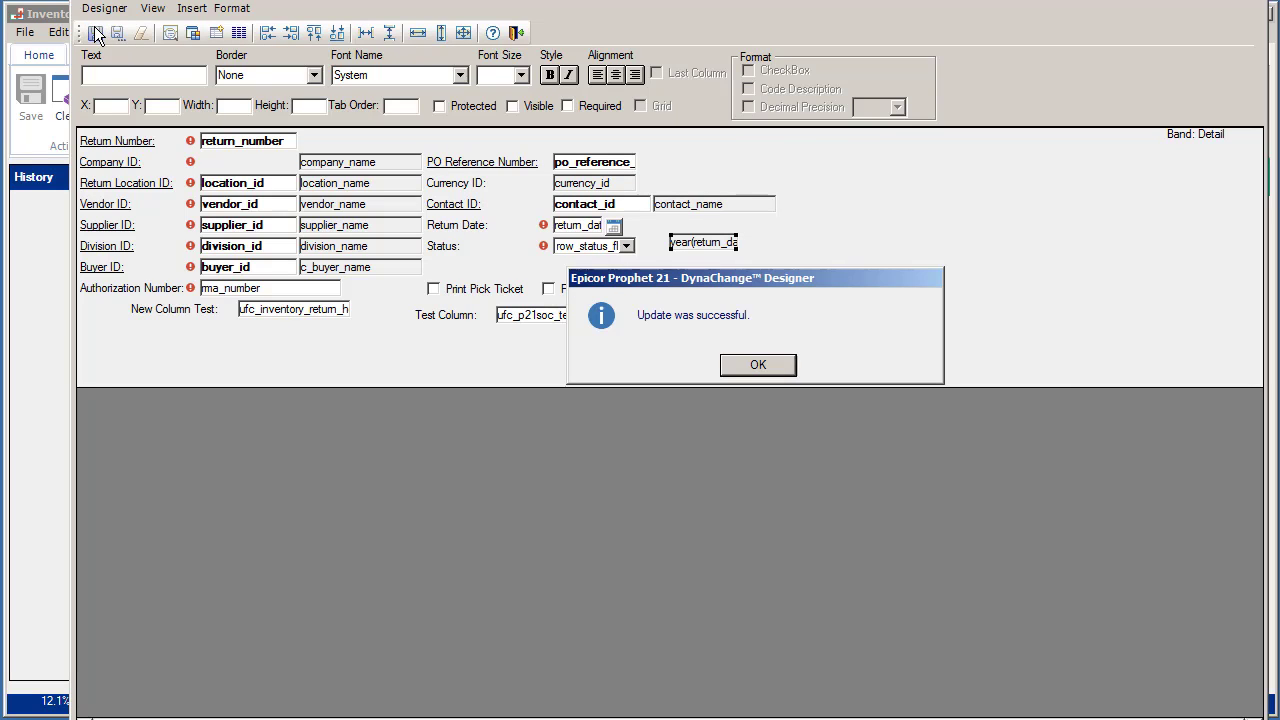
pyautogui.click(758, 366)
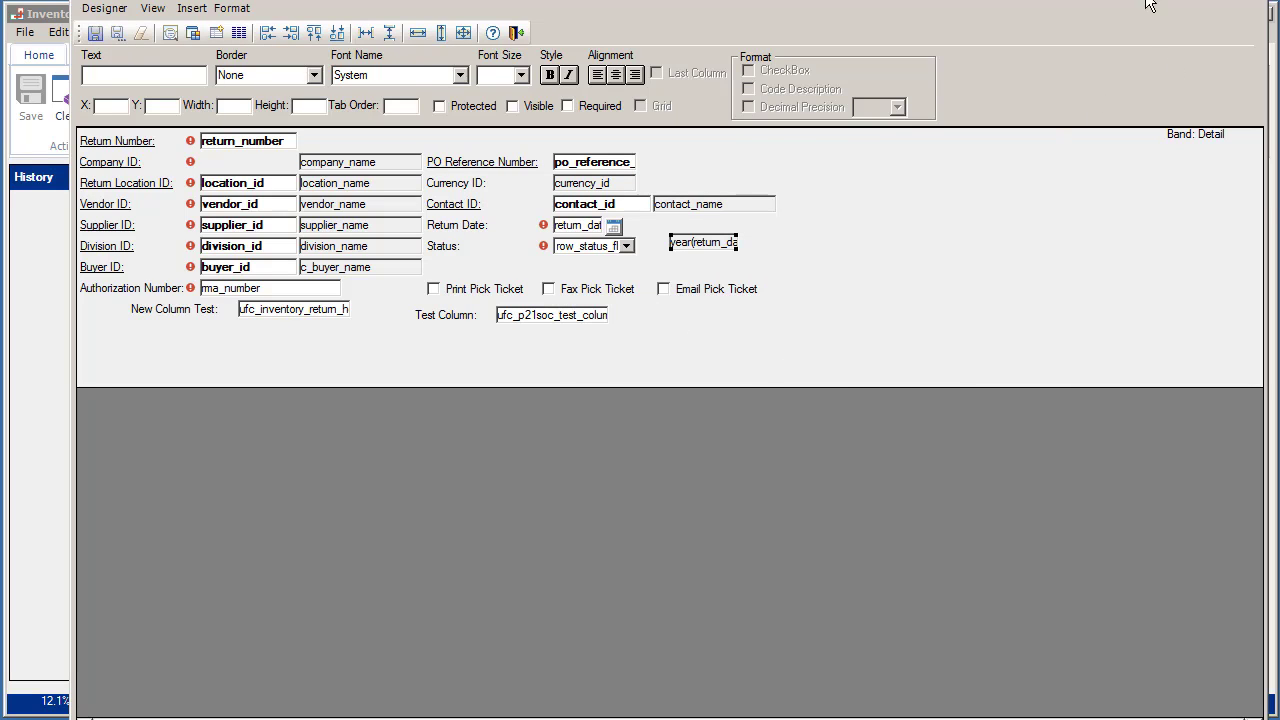
pyautogui.click(1258, 3)
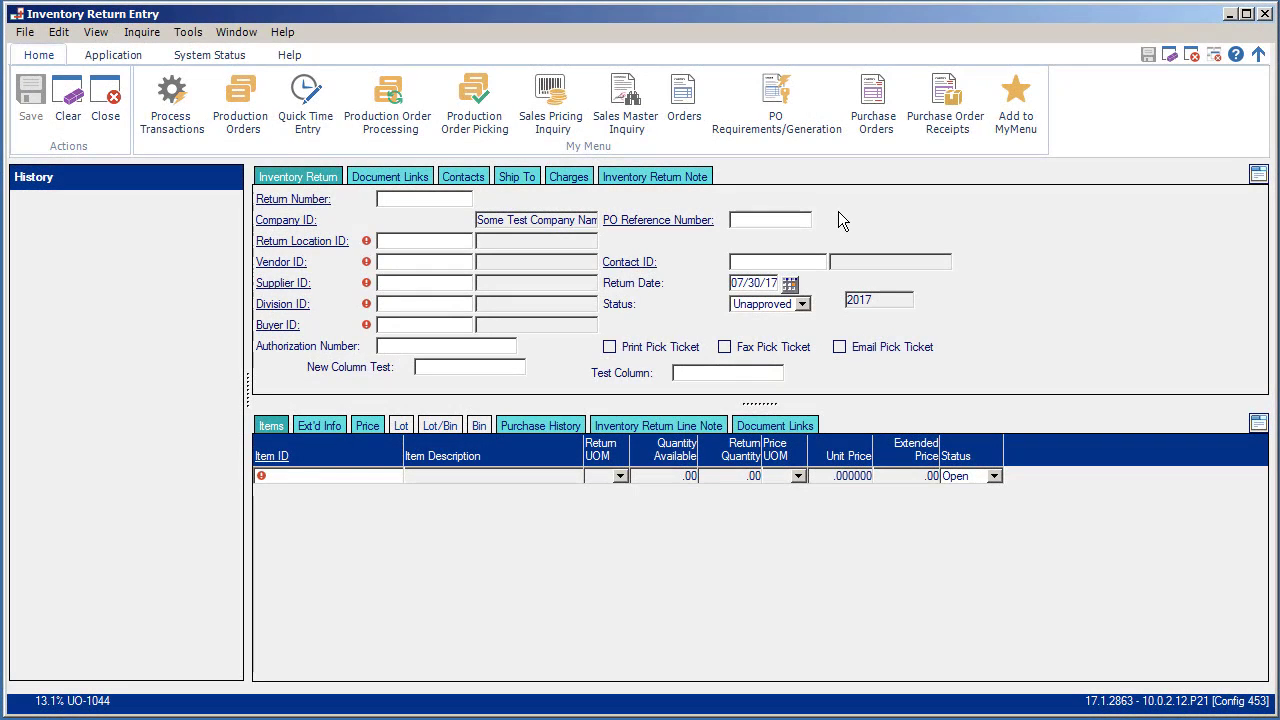
# Open the Screen Designer on the existing layout version of the return form.
pyautogui.rightClick(839, 213)
pyautogui.moveTo(986, 259)
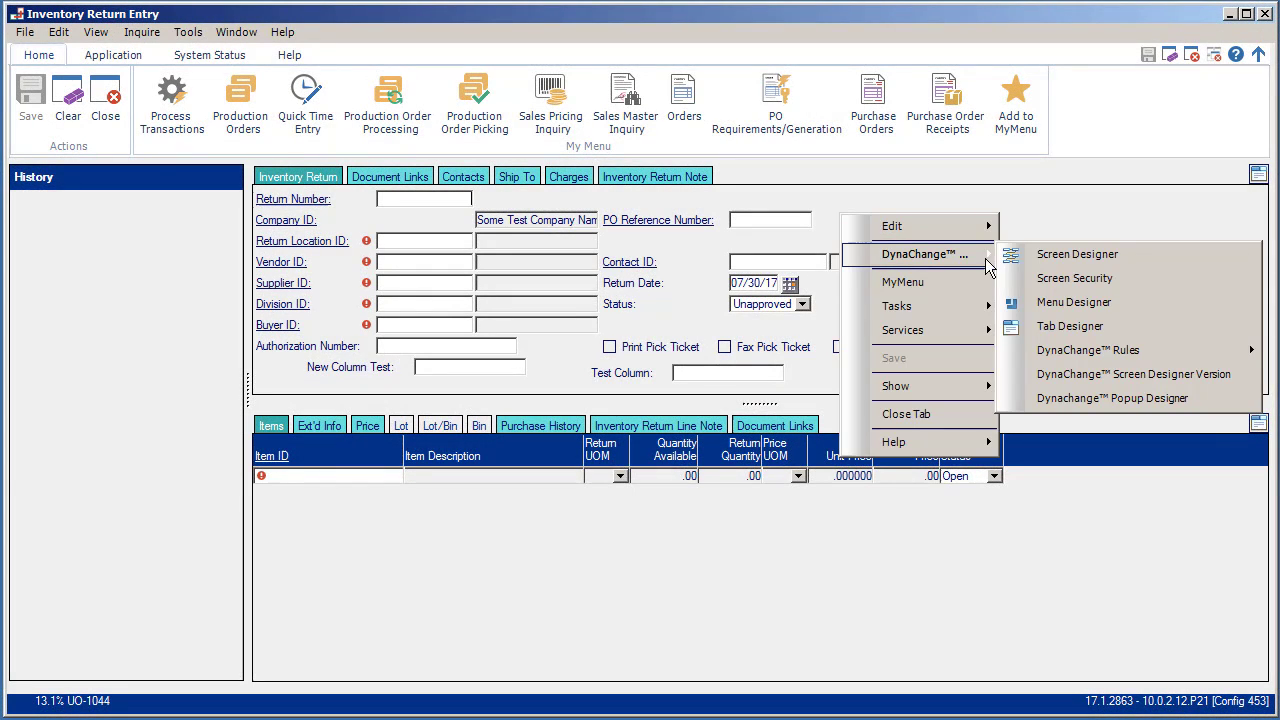
pyautogui.click(1031, 253)
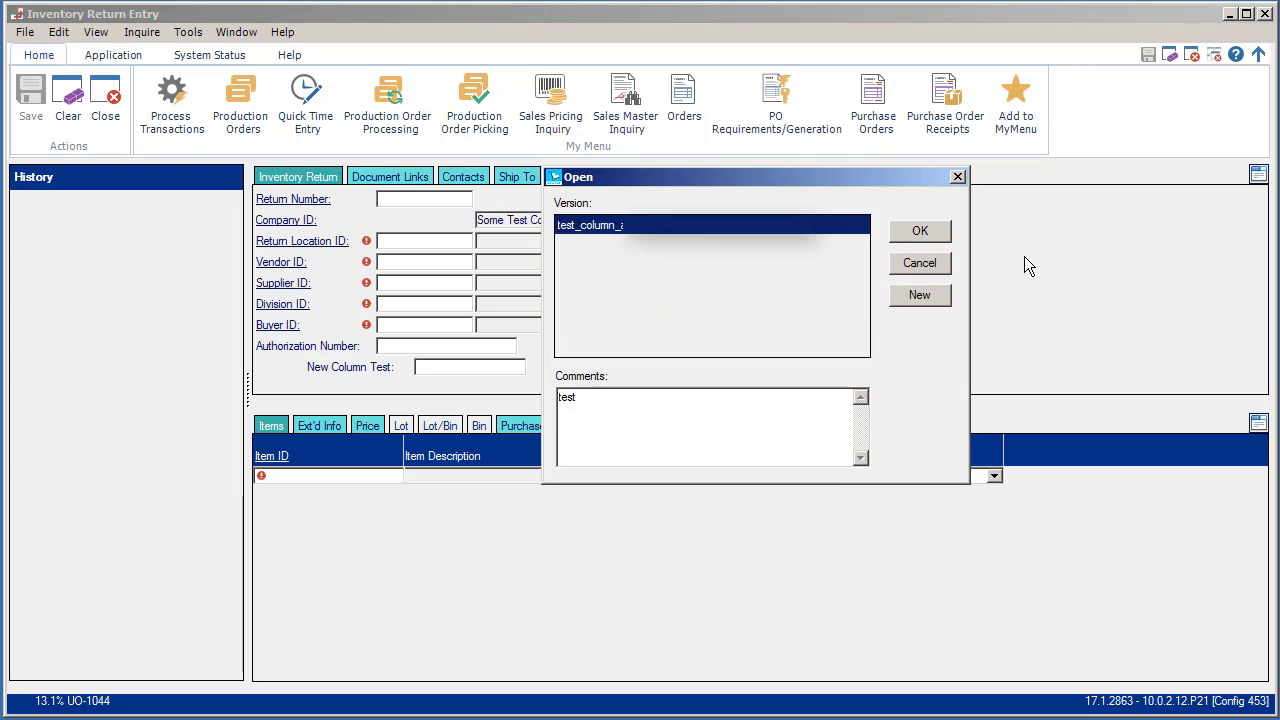
pyautogui.click(924, 232)
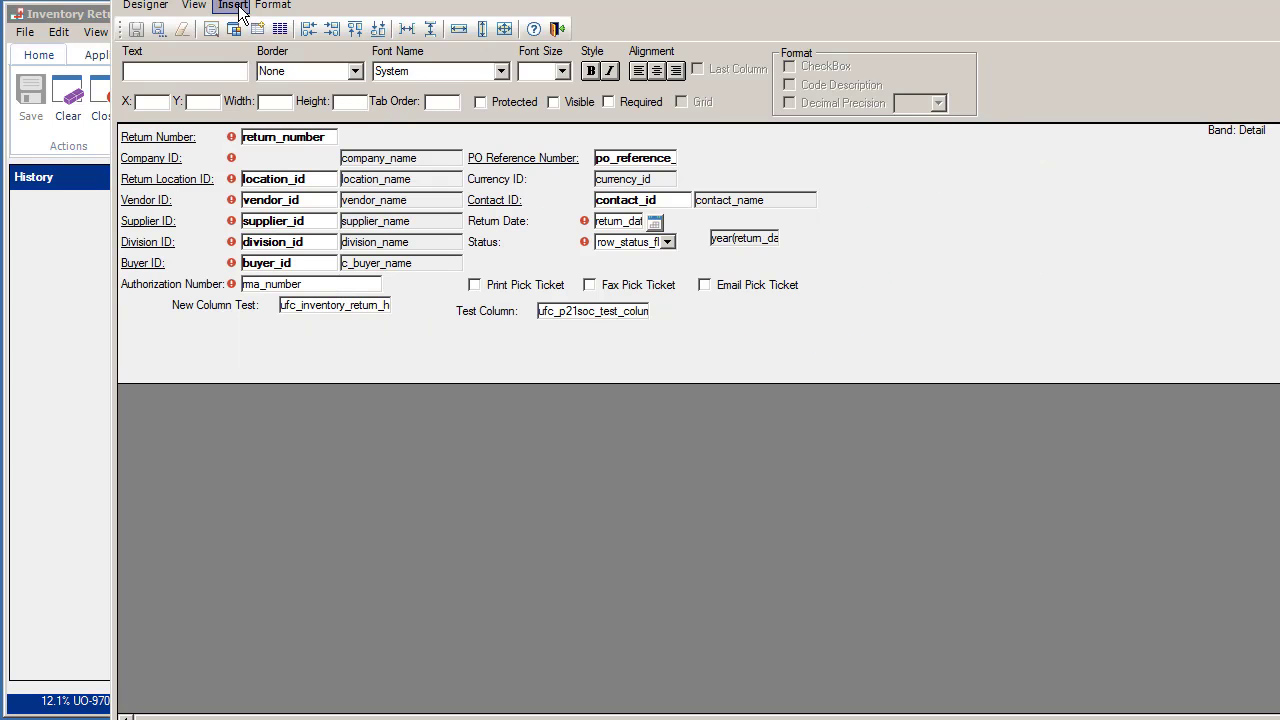
# Add a text label reading 'Instruction 1' to the right of Currency ID.
pyautogui.click(236, 6)
pyautogui.click(232, 27)
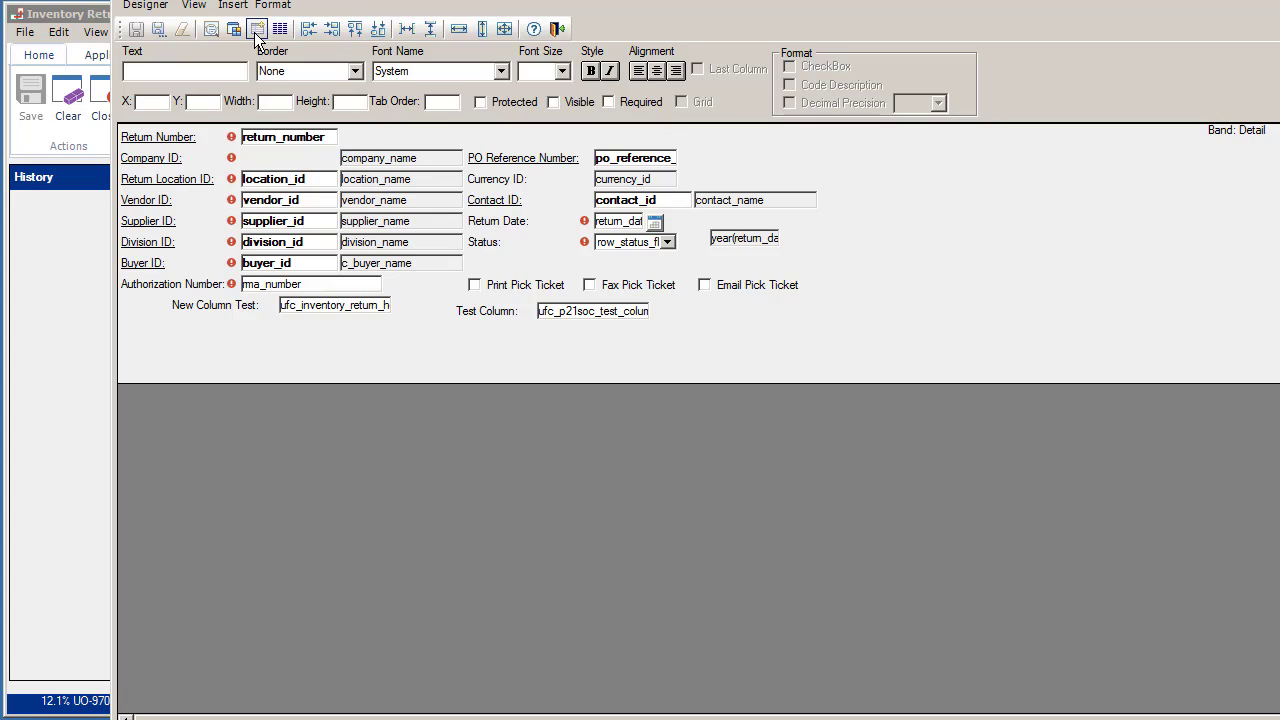
pyautogui.click(849, 173)
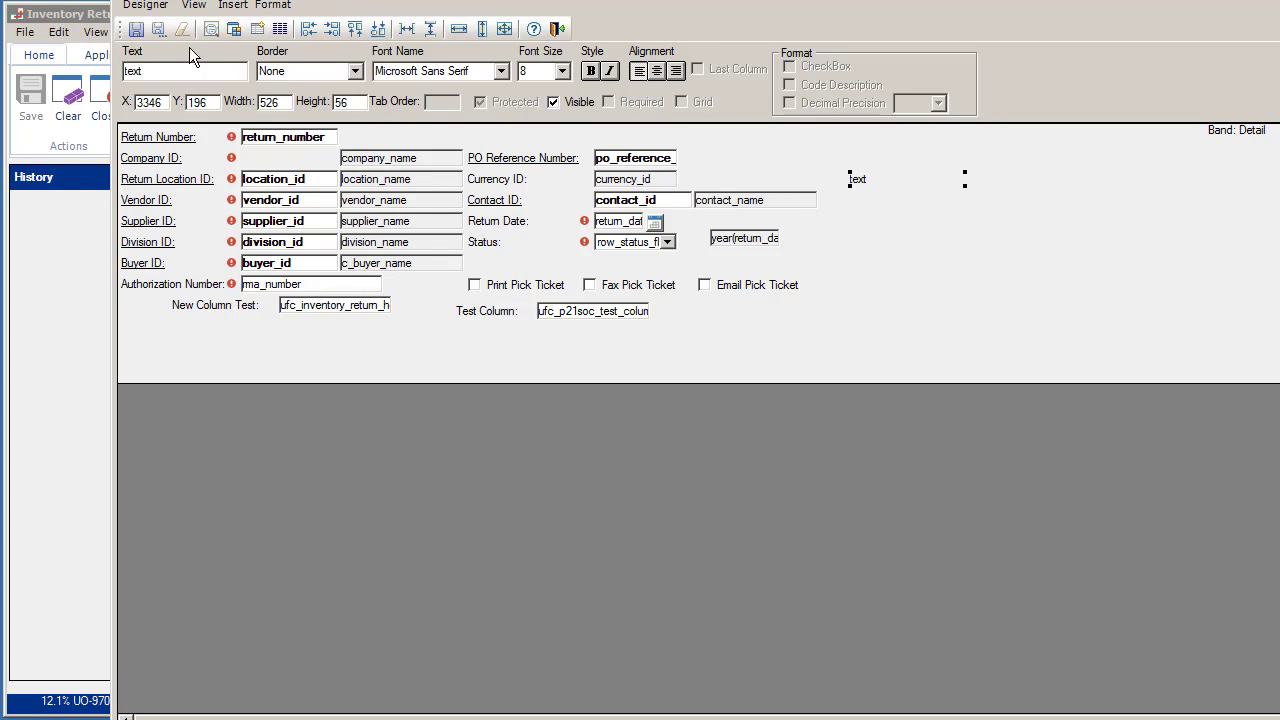
pyautogui.write('Instrut')
pyautogui.press('BackSpace')
pyautogui.write('ction 1')
pyautogui.press('Return')
pyautogui.click(823, 205)
# Add a second text label reading 'Instruction 2' below Instruction 1.
pyautogui.click(232, 5)
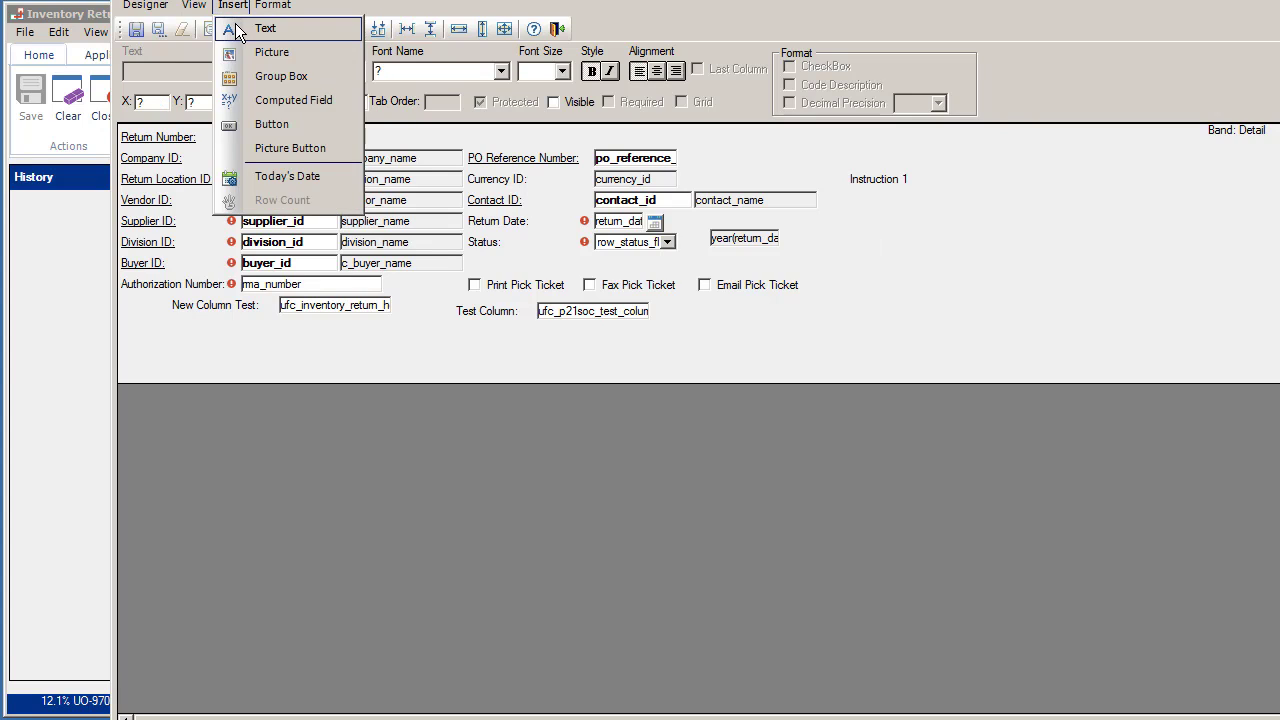
pyautogui.click(232, 5)
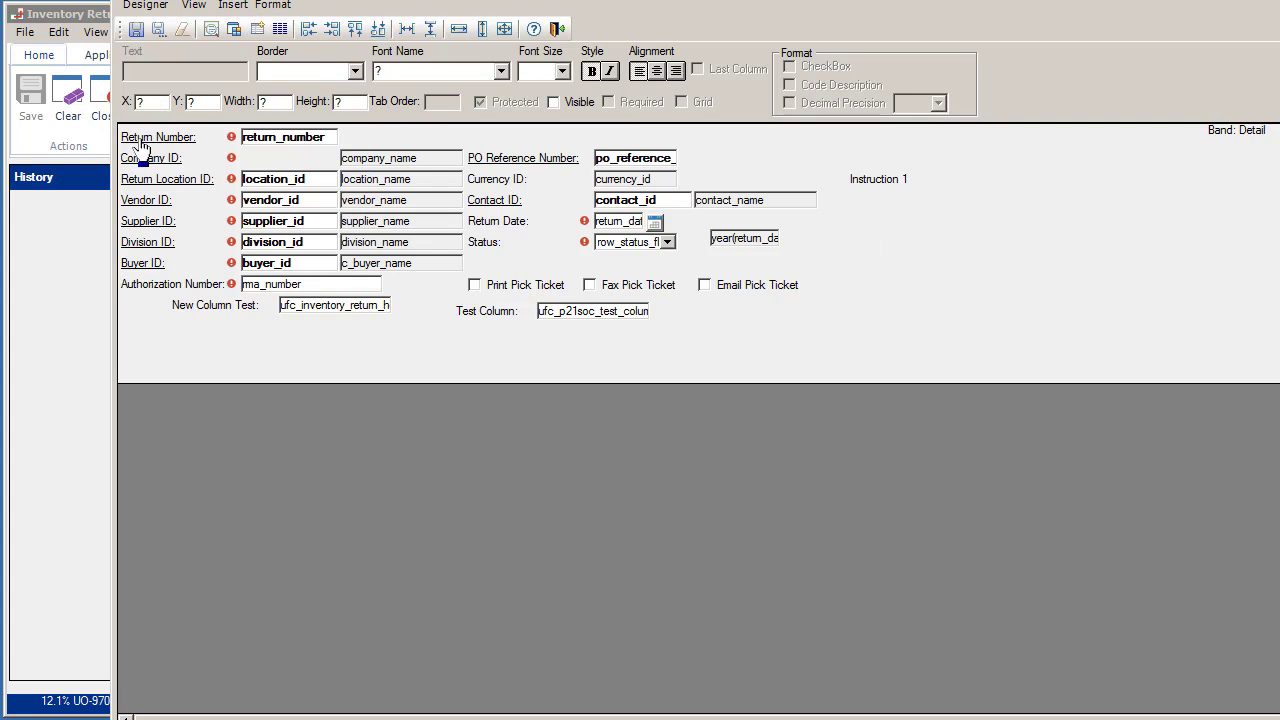
pyautogui.click(851, 196)
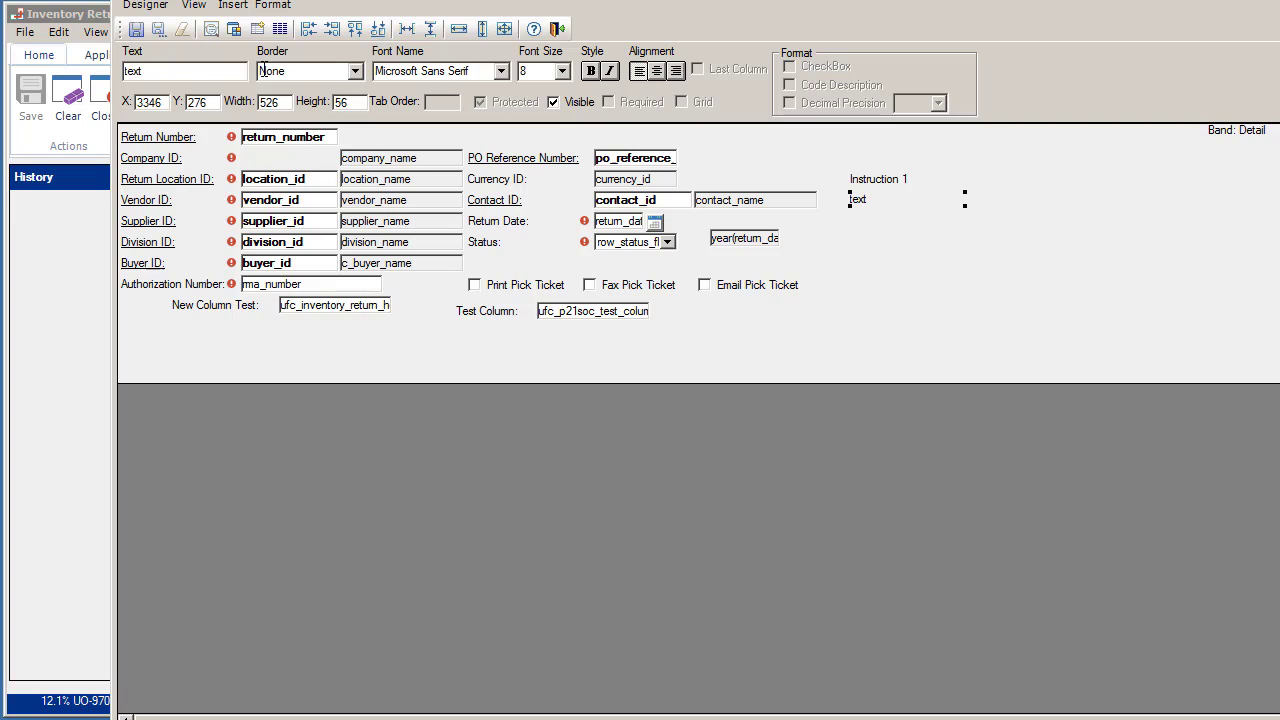
pyautogui.doubleClick(210, 72)
pyautogui.write('Instruction 2')
pyautogui.press('Return')
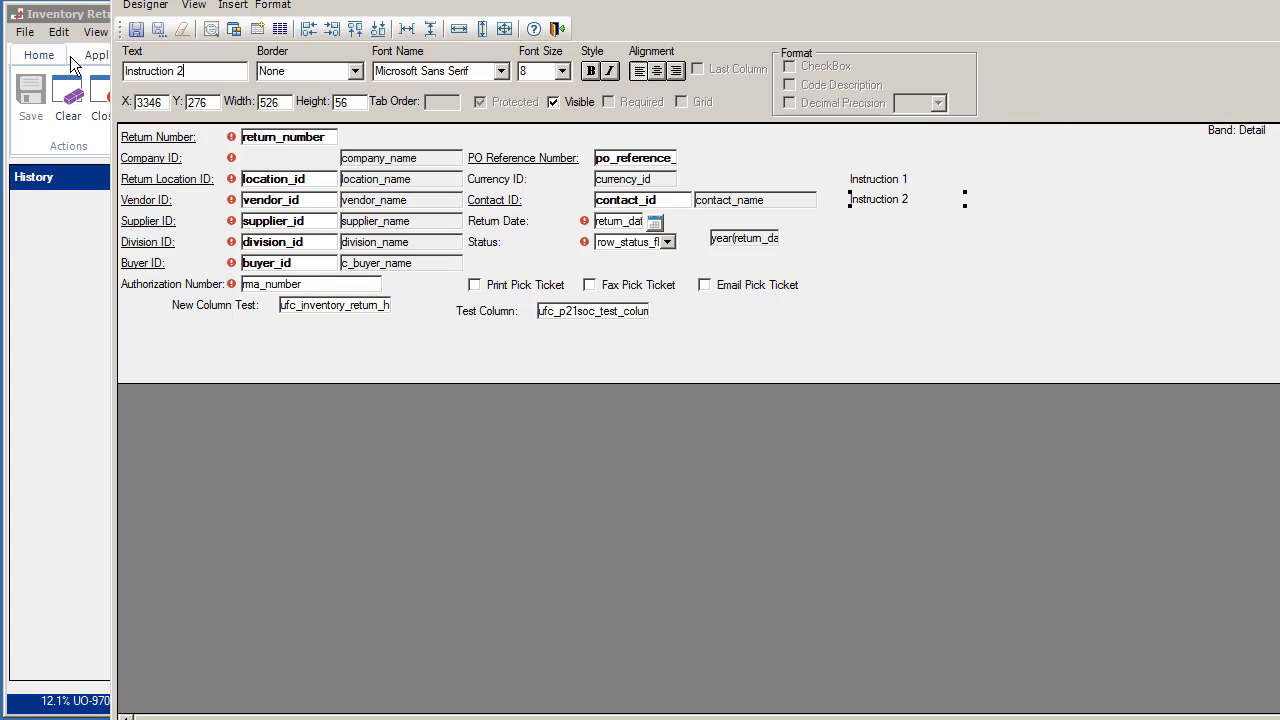
# Place a third text label below Instruction 2, save the layout, and close the designer.
pyautogui.click(232, 6)
pyautogui.click(240, 36)
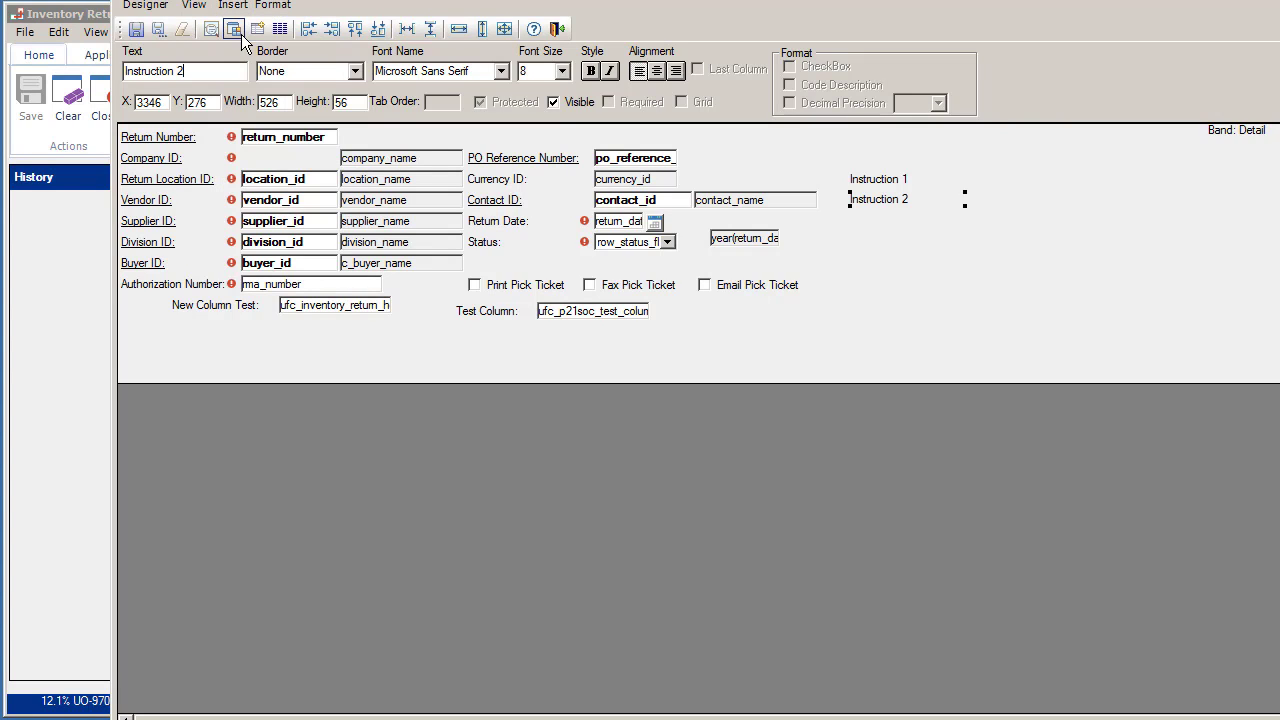
pyautogui.click(853, 222)
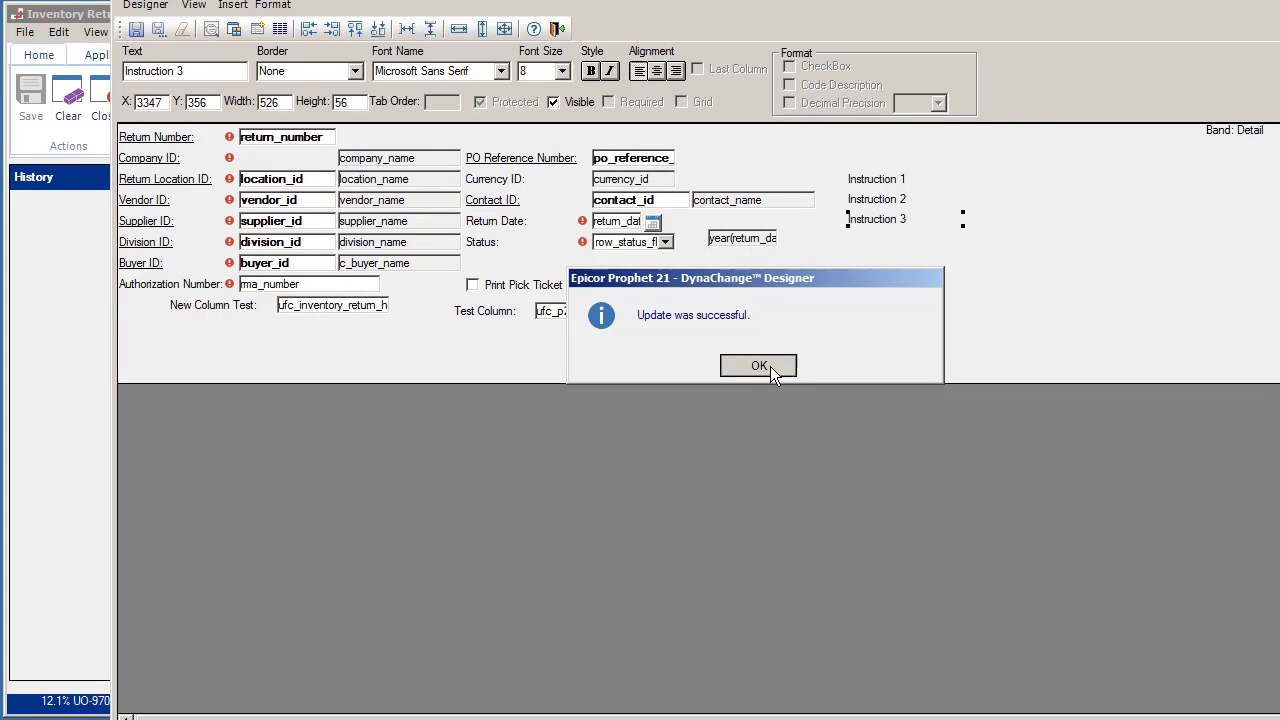
pyautogui.click(770, 366)
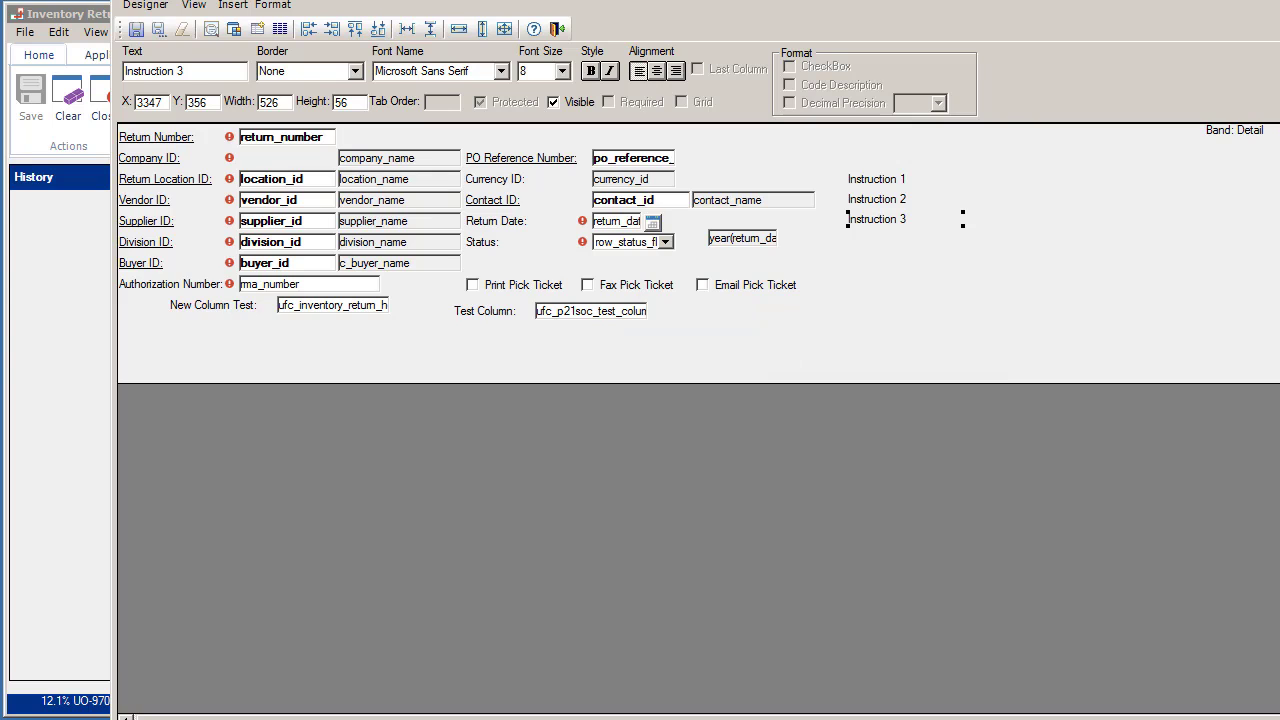
pyautogui.hotkey('alt', 'F4')
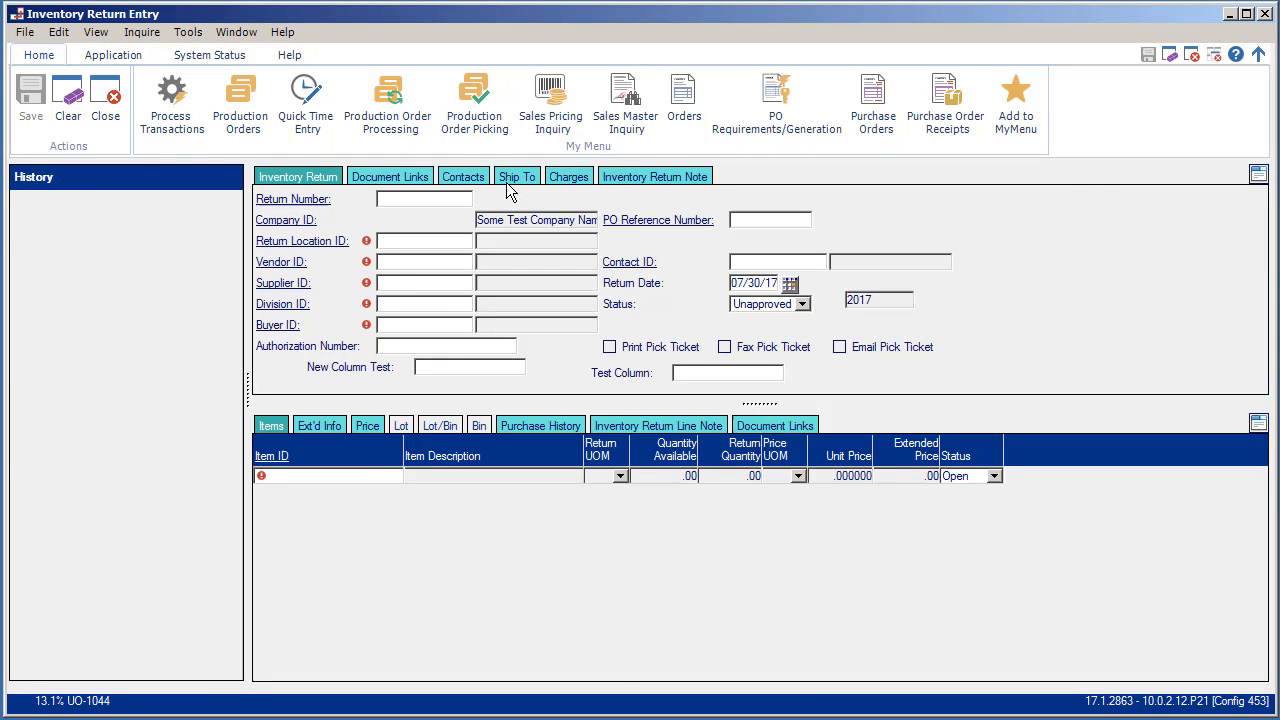